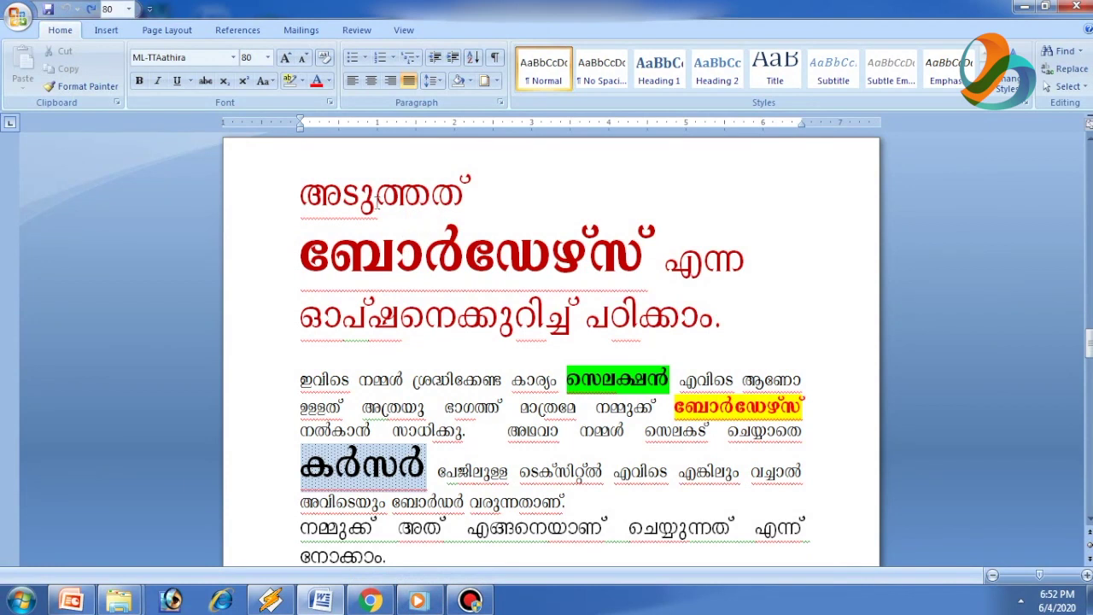
Select all three red heading lines, from 'അടുത്തത്' through 'പഠിക്കാം.'
{"action": "left_click_drag", "start_coordinate": [301, 193], "coordinate": [463, 256]}
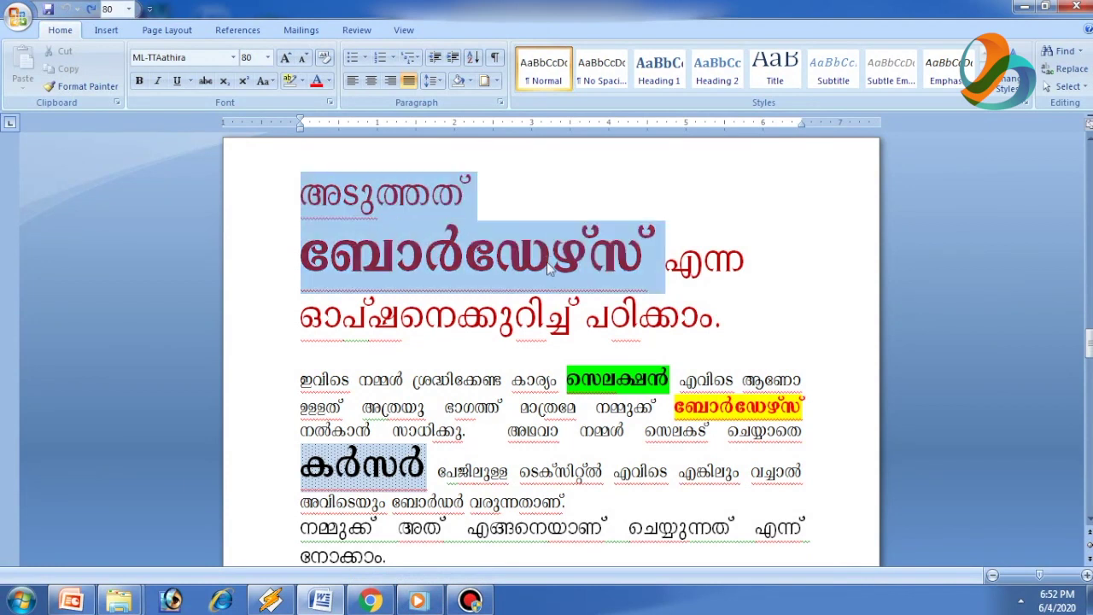
{"action": "left_click", "coordinate": [591, 256]}
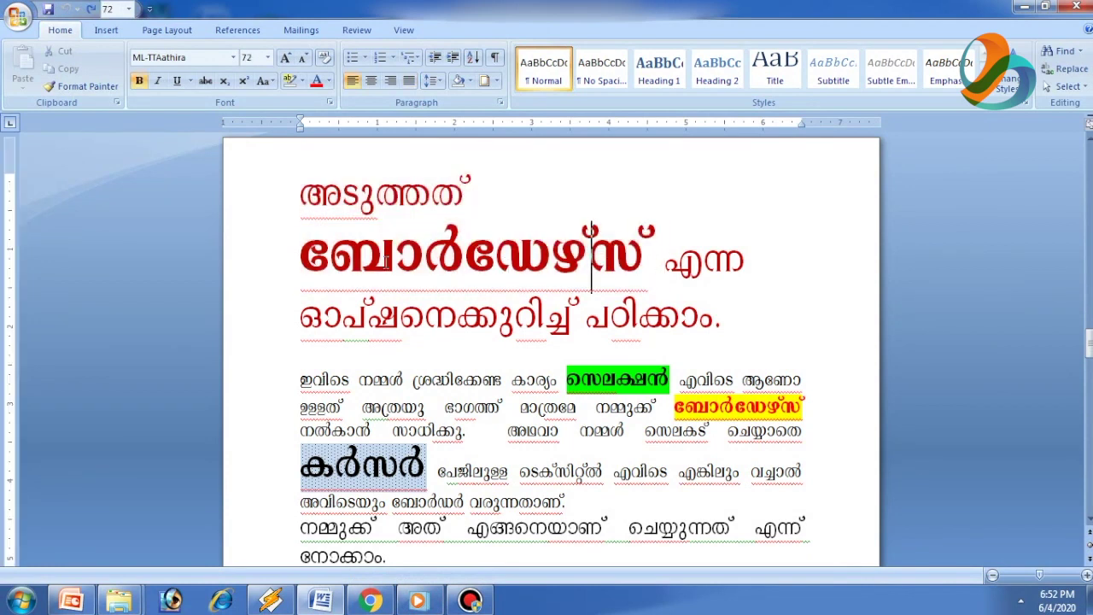
{"action": "left_click_drag", "start_coordinate": [301, 256], "coordinate": [664, 256]}
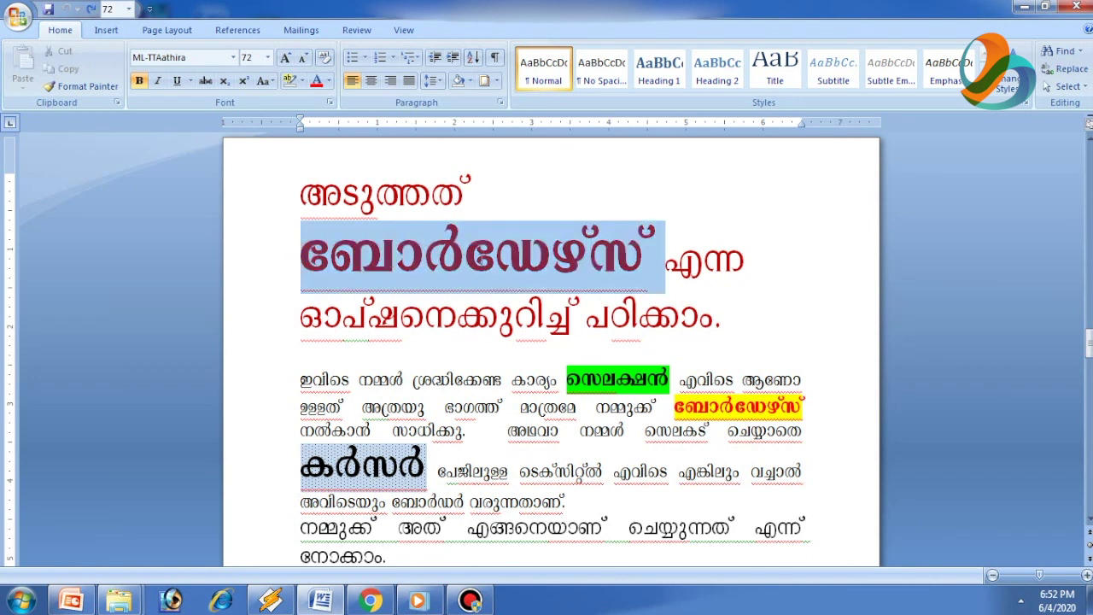
{"action": "left_click_drag", "start_coordinate": [609, 279], "coordinate": [752, 323]}
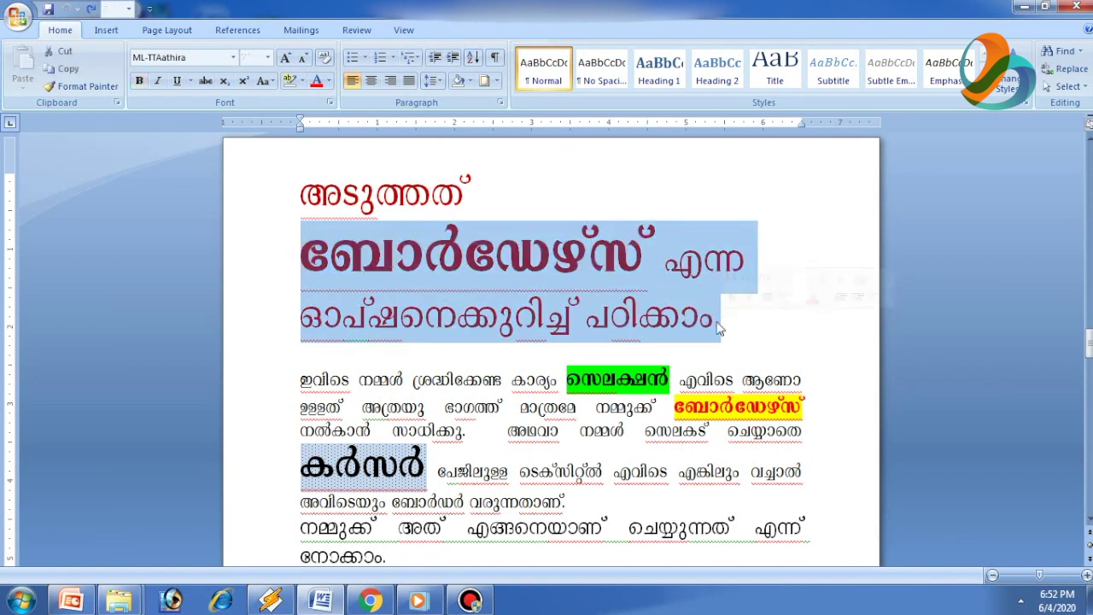
{"action": "left_click", "coordinate": [753, 322]}
{"action": "left_click_drag", "start_coordinate": [301, 192], "coordinate": [717, 319]}
{"action": "left_click", "coordinate": [779, 328]}
{"action": "left_click", "coordinate": [331, 256]}
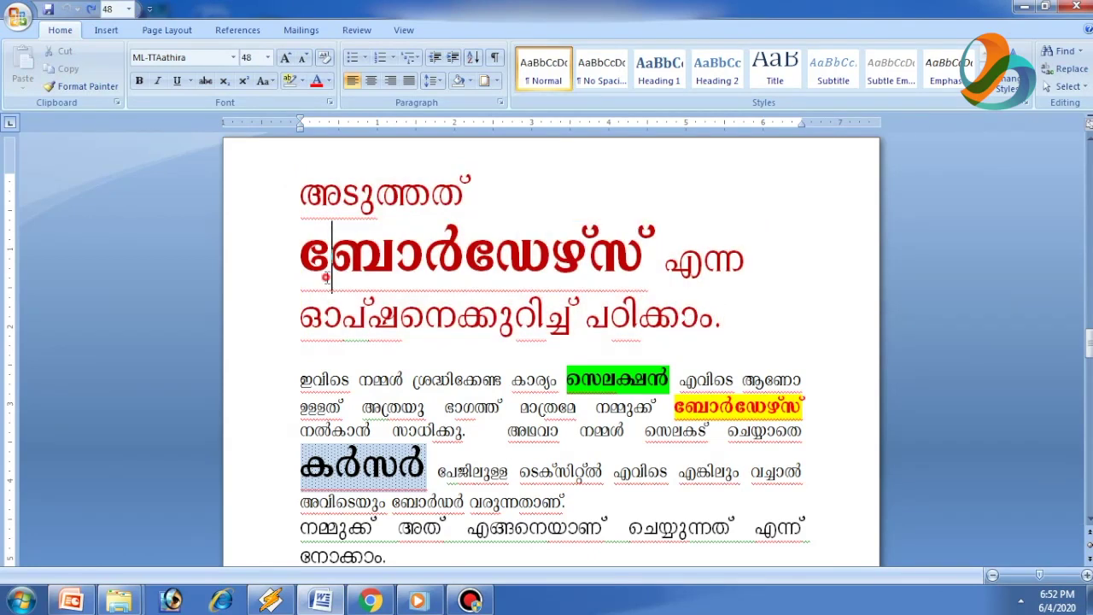
{"action": "left_click", "coordinate": [299, 193]}
{"action": "left_click", "coordinate": [302, 258]}
{"action": "left_click", "coordinate": [302, 257]}
{"action": "left_click_drag", "start_coordinate": [301, 183], "coordinate": [731, 323]}
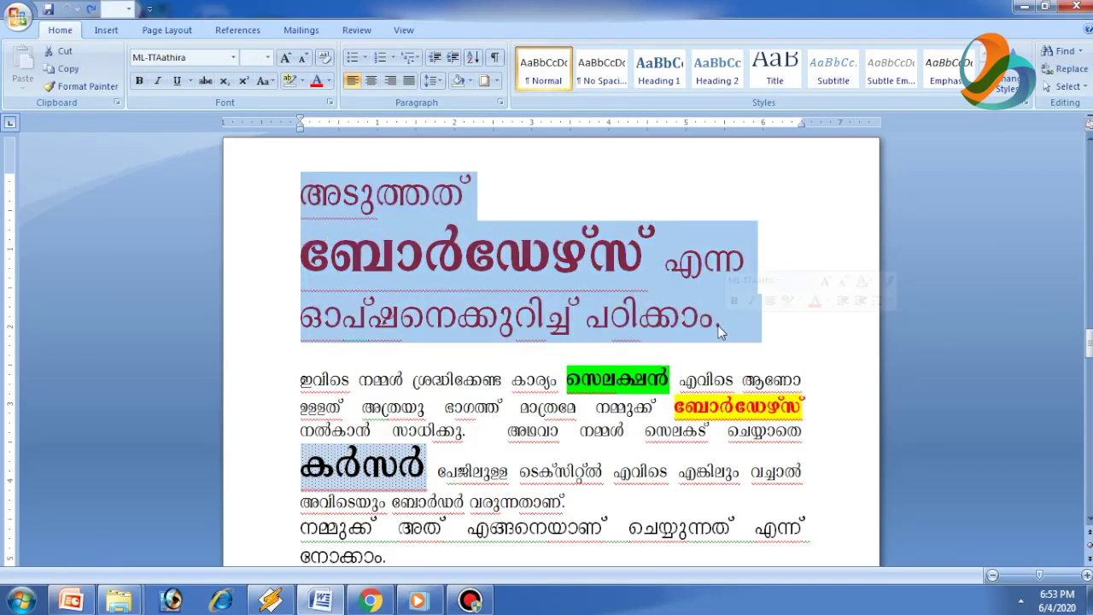
Give the selected heading a 3 pt double-line Box border through Borders and Shading
{"action": "left_click", "coordinate": [497, 83]}
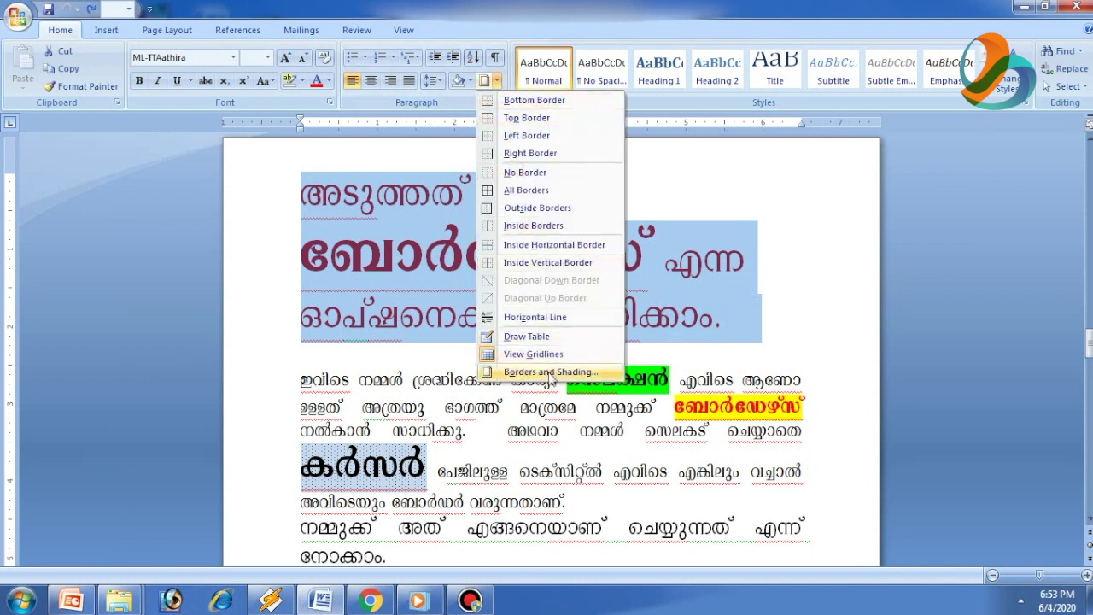
{"action": "left_click", "coordinate": [551, 372]}
{"action": "left_click", "coordinate": [500, 226]}
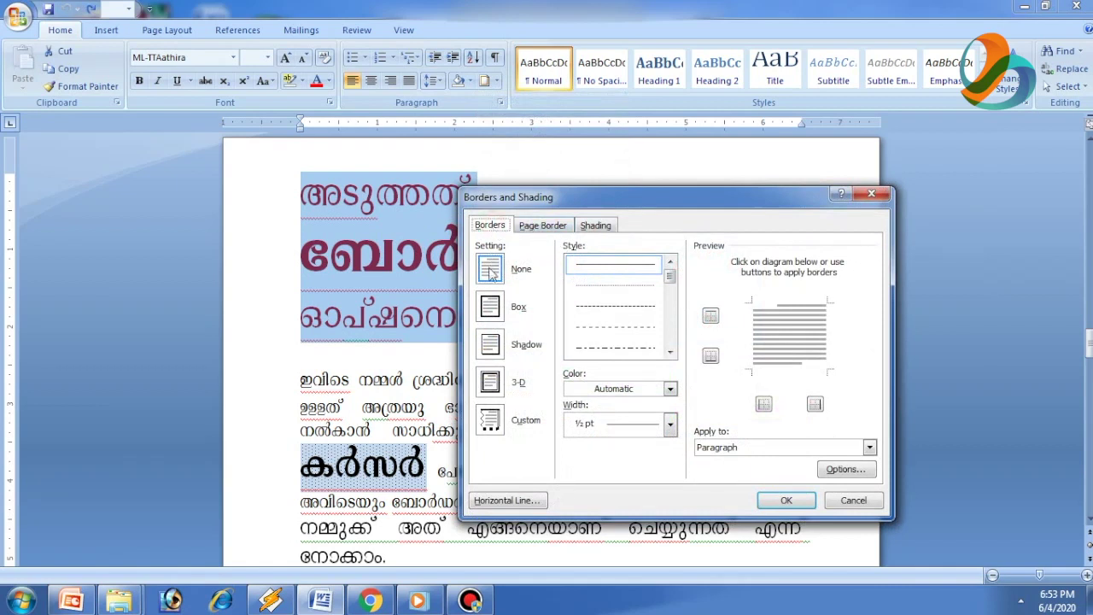
{"action": "left_click", "coordinate": [492, 309]}
{"action": "left_click_drag", "start_coordinate": [670, 279], "coordinate": [671, 288]}
{"action": "left_click", "coordinate": [614, 303]}
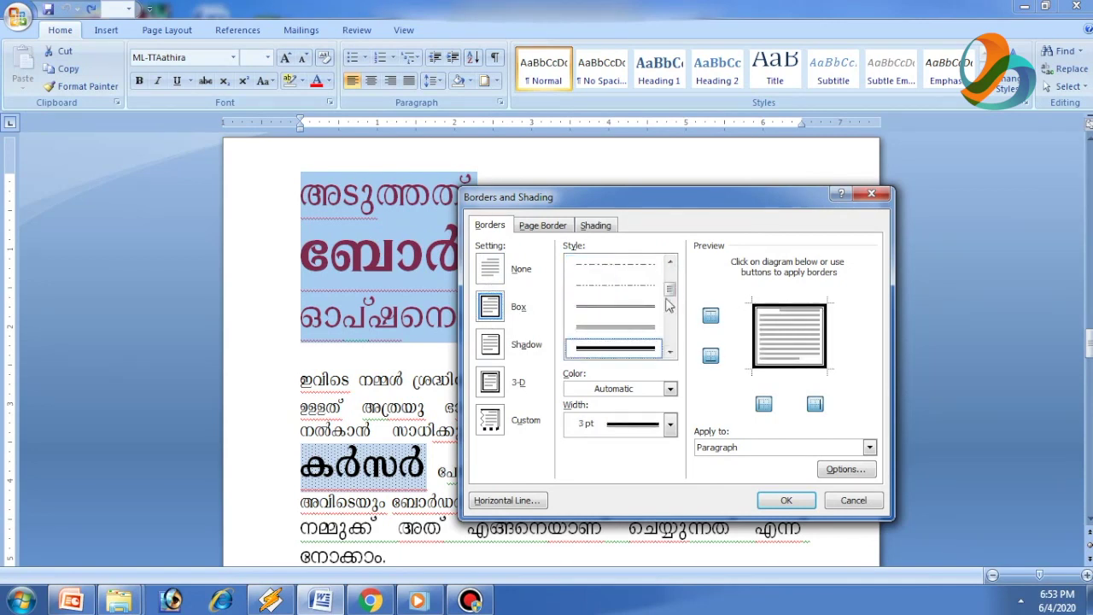
{"action": "left_click_drag", "start_coordinate": [667, 292], "coordinate": [668, 299]}
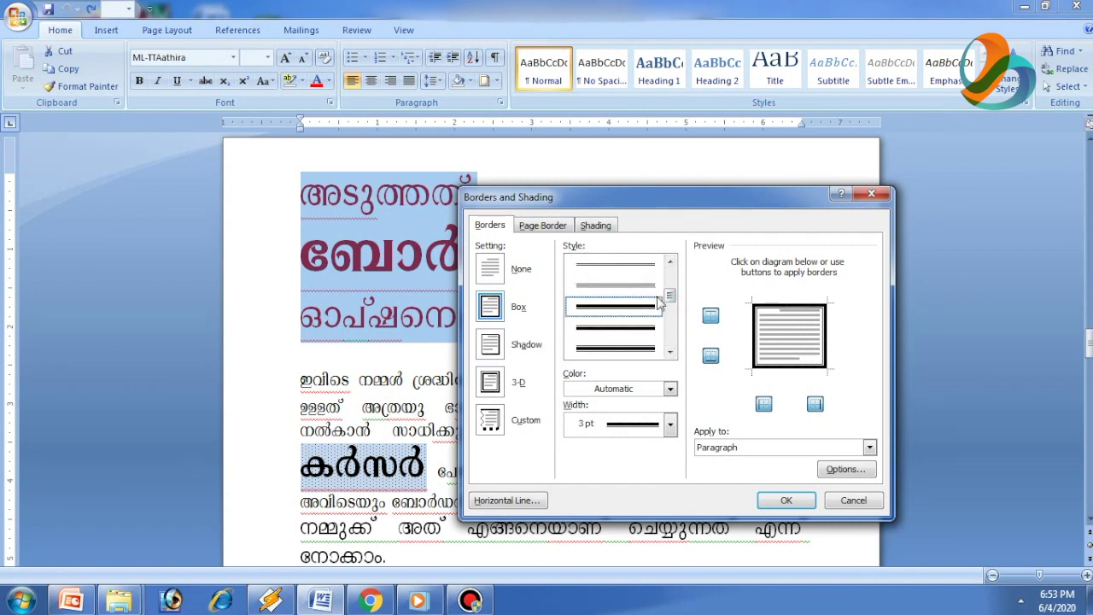
{"action": "left_click", "coordinate": [621, 346]}
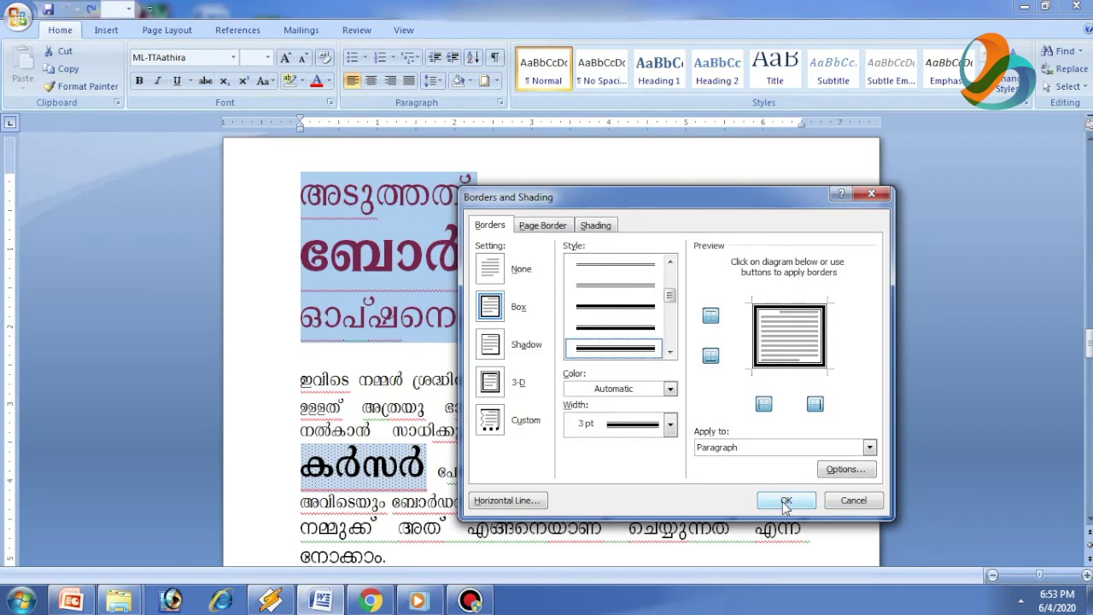
{"action": "left_click", "coordinate": [783, 503]}
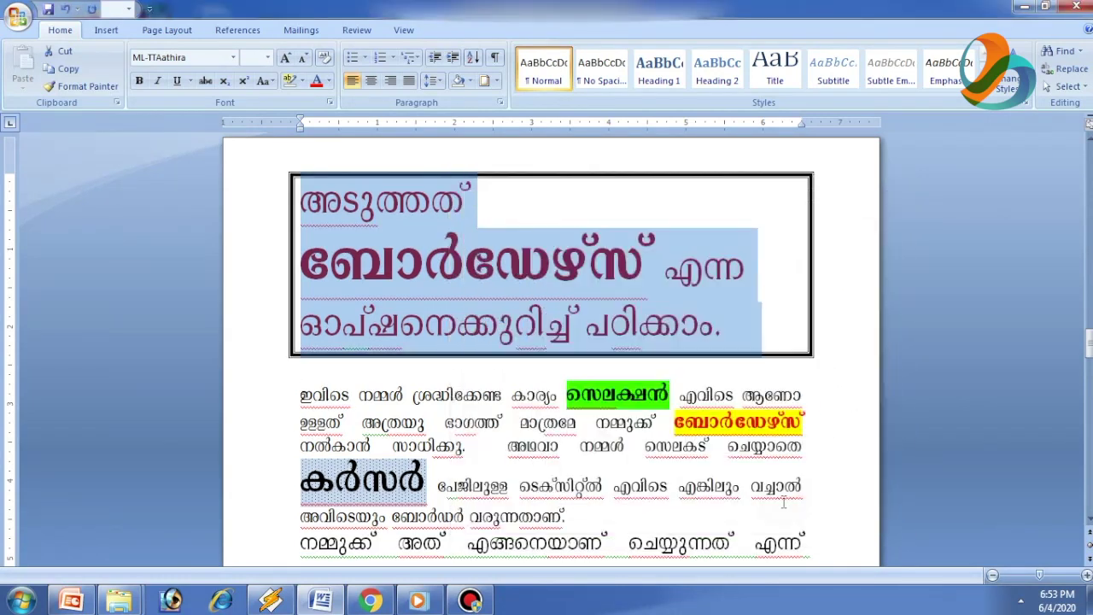
{"action": "left_click", "coordinate": [672, 212]}
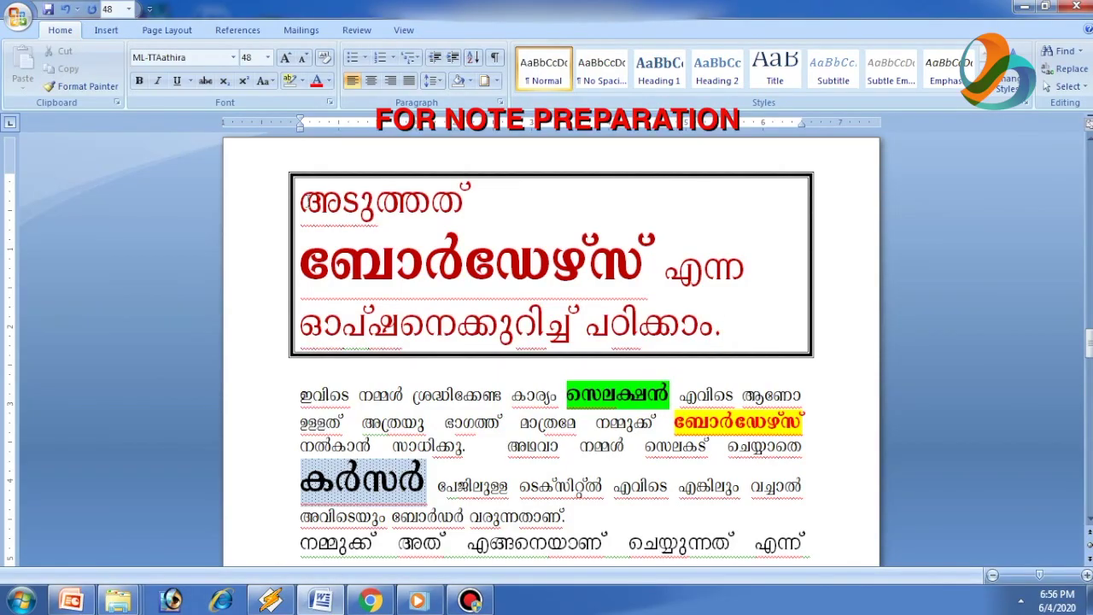
{"action": "left_click_drag", "start_coordinate": [301, 201], "coordinate": [733, 329]}
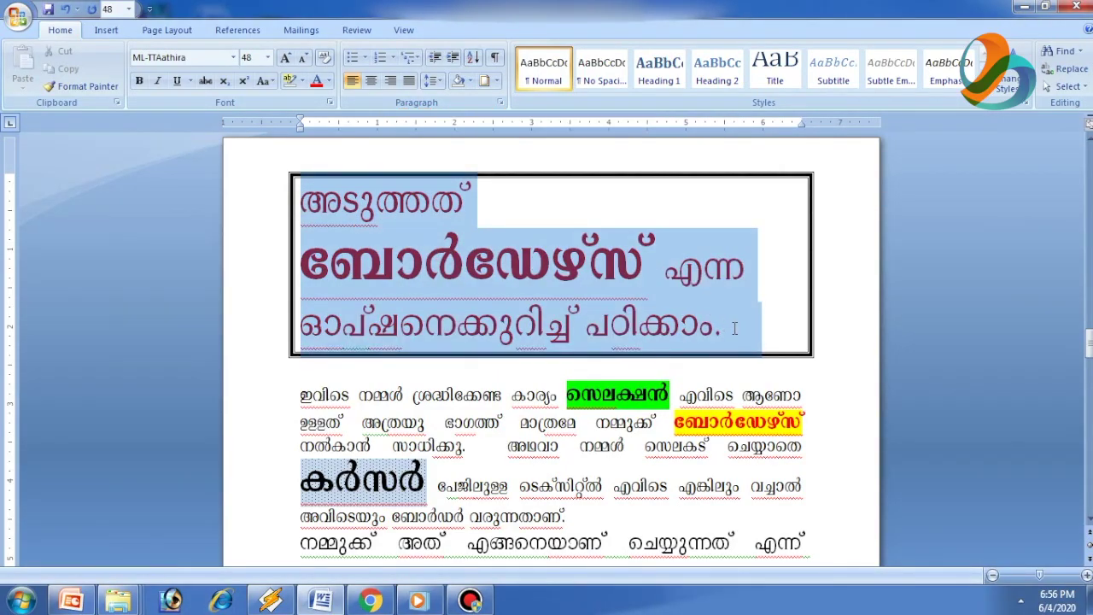
Highlight the first body line and the paragraph ending in 'നോക്കാം.'
{"action": "left_click", "coordinate": [691, 371]}
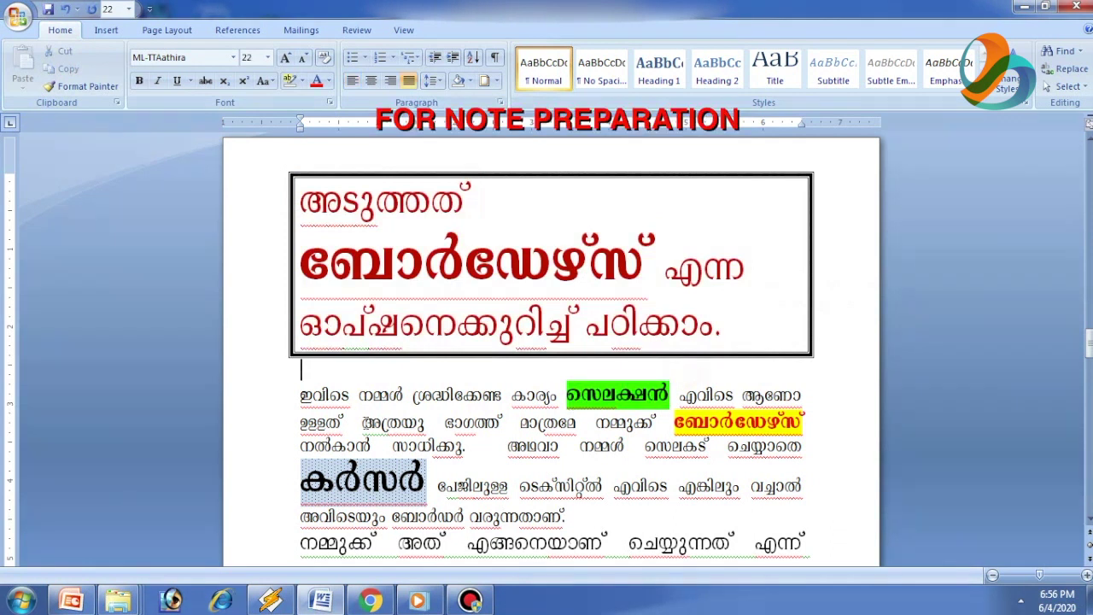
{"action": "left_click_drag", "start_coordinate": [300, 398], "coordinate": [585, 519]}
{"action": "left_click", "coordinate": [585, 519]}
{"action": "left_click_drag", "start_coordinate": [1089, 344], "coordinate": [1089, 363]}
{"action": "left_click_drag", "start_coordinate": [300, 301], "coordinate": [413, 333]}
{"action": "left_click", "coordinate": [420, 339]}
Scroll down and highlight the instruction steps starting at the fourth line
{"action": "left_click_drag", "start_coordinate": [339, 357], "coordinate": [804, 421]}
{"action": "left_click", "coordinate": [812, 420]}
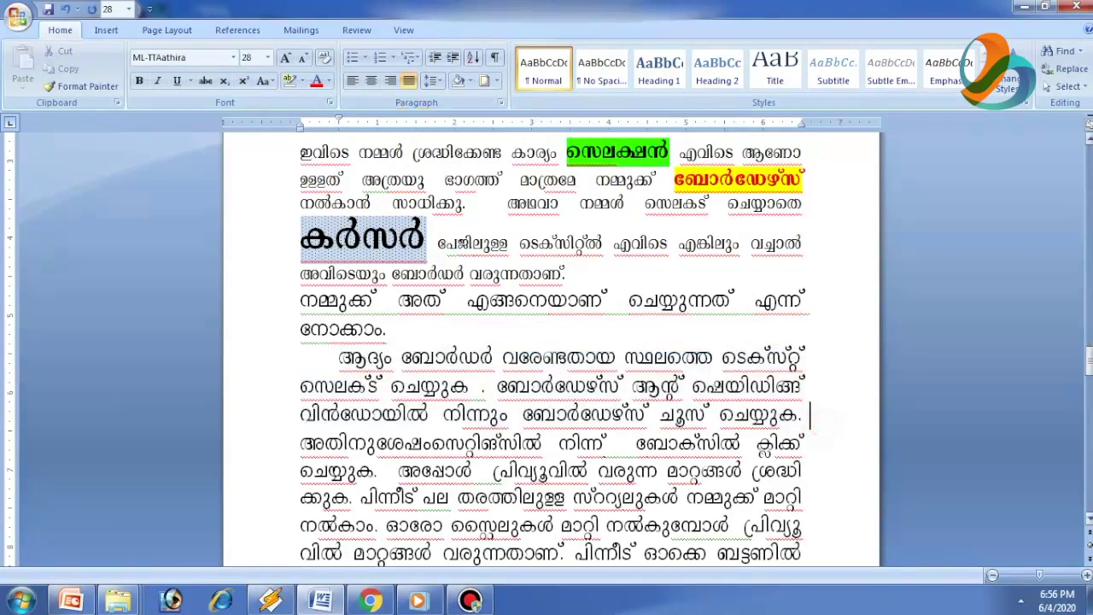
{"action": "left_click_drag", "start_coordinate": [1089, 344], "coordinate": [1089, 363]}
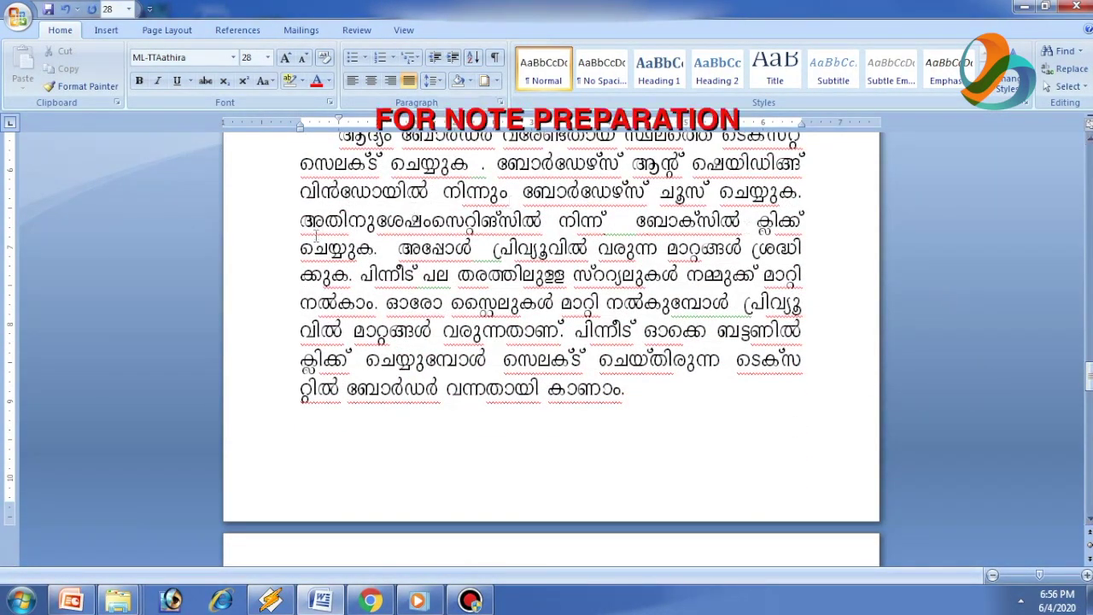
{"action": "left_click_drag", "start_coordinate": [304, 221], "coordinate": [631, 391]}
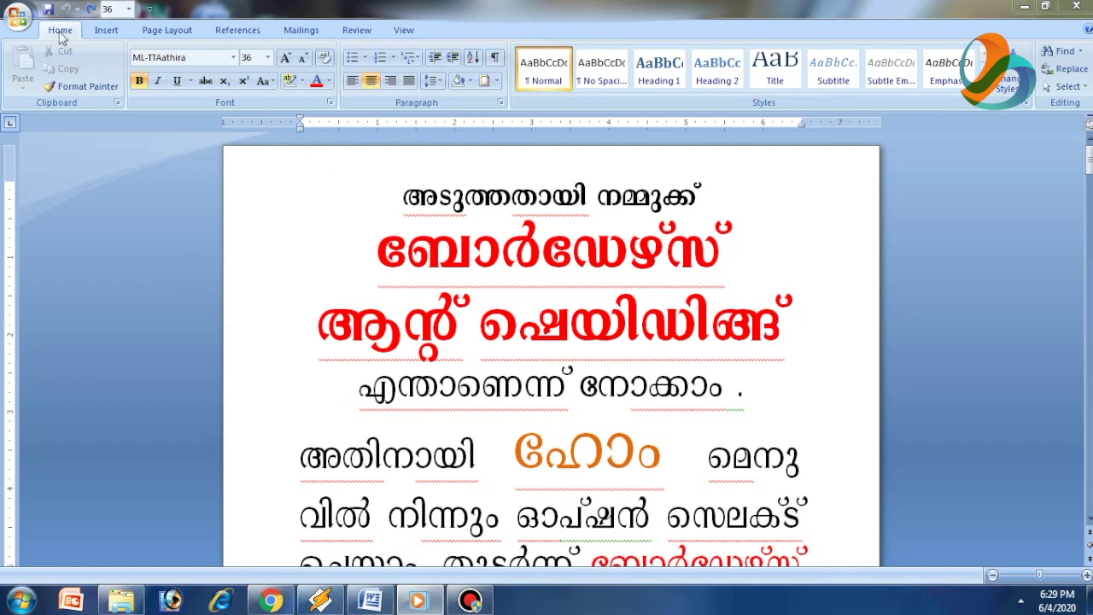
Bring up the Page Border tab of Borders and Shading after checking the other tabs
{"action": "left_click", "coordinate": [498, 82]}
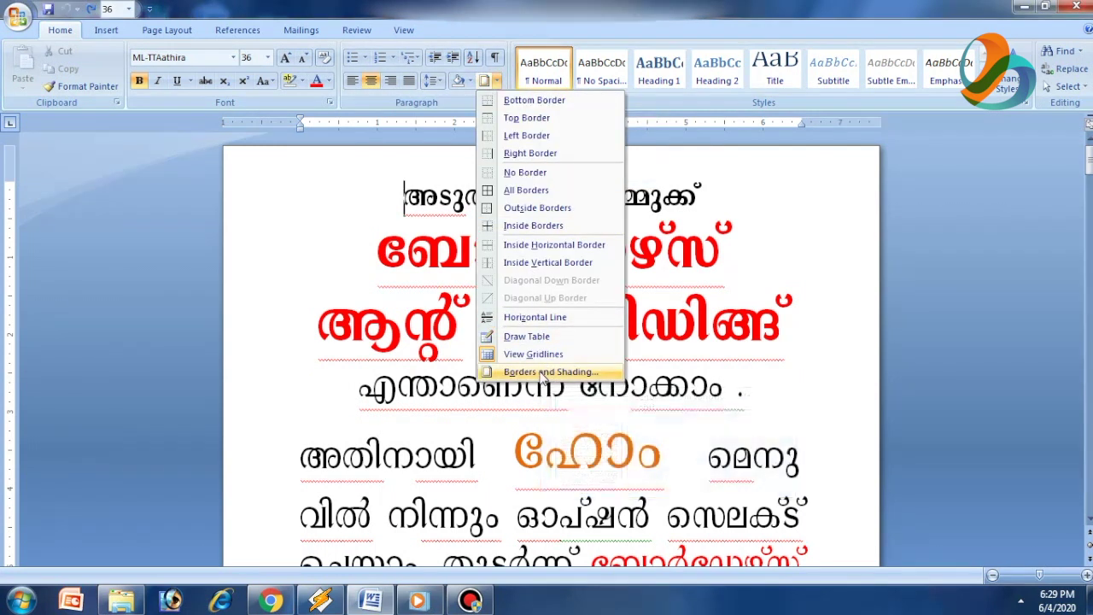
{"action": "left_click", "coordinate": [544, 373]}
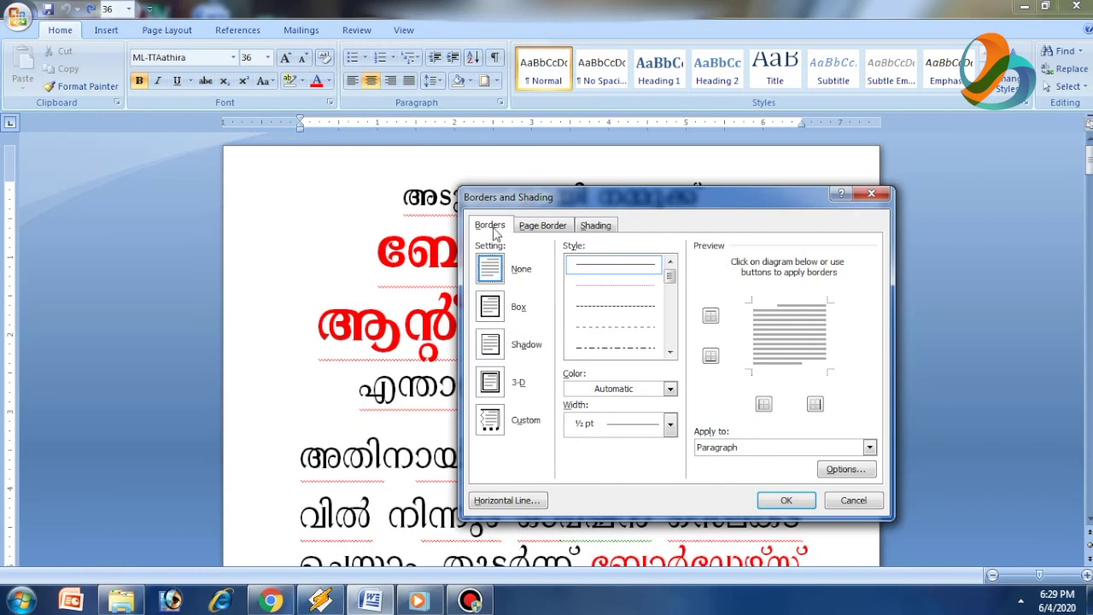
{"action": "left_click", "coordinate": [536, 227]}
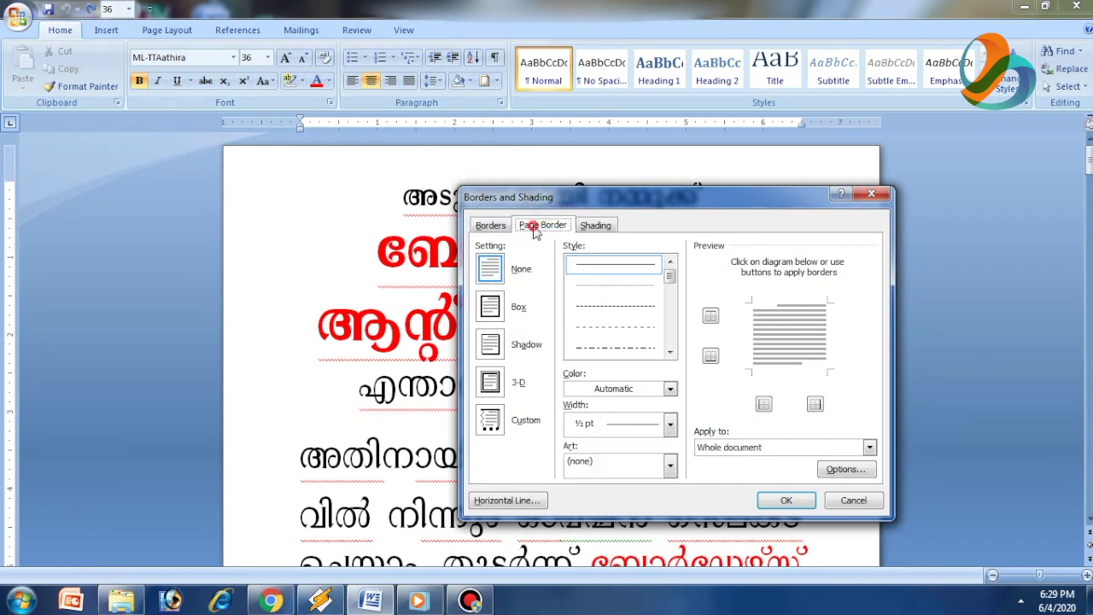
{"action": "left_click", "coordinate": [596, 226]}
{"action": "left_click", "coordinate": [491, 227]}
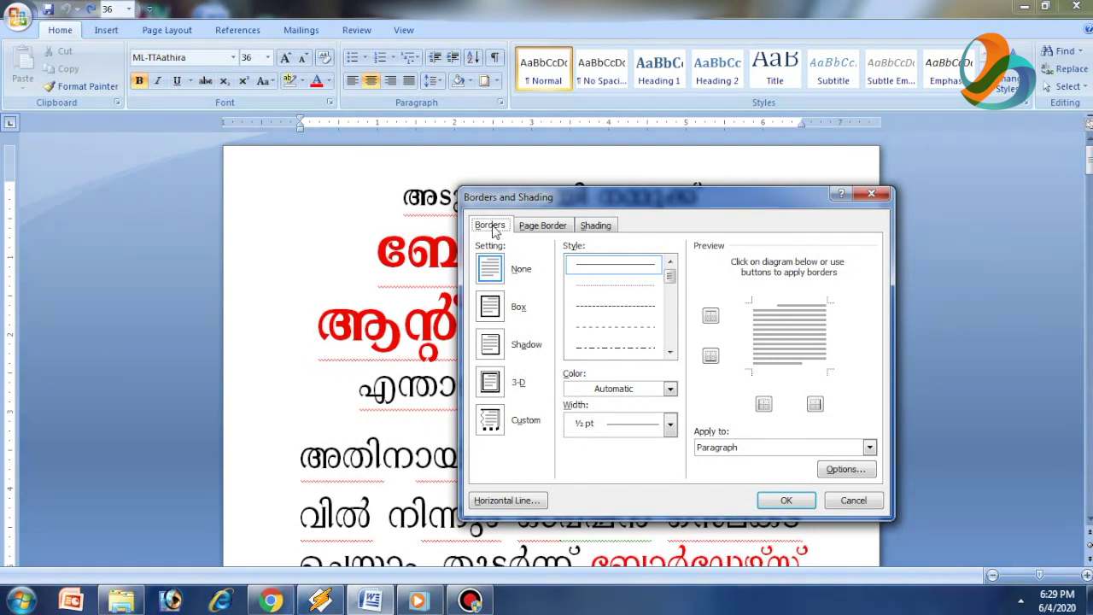
{"action": "left_click", "coordinate": [538, 228]}
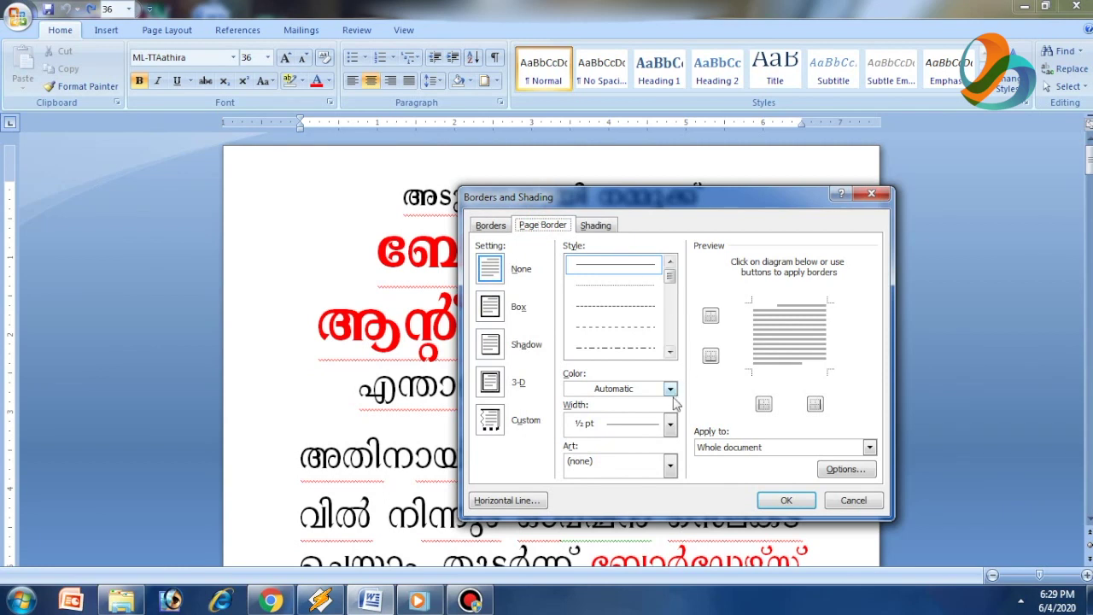
{"action": "left_click", "coordinate": [670, 468]}
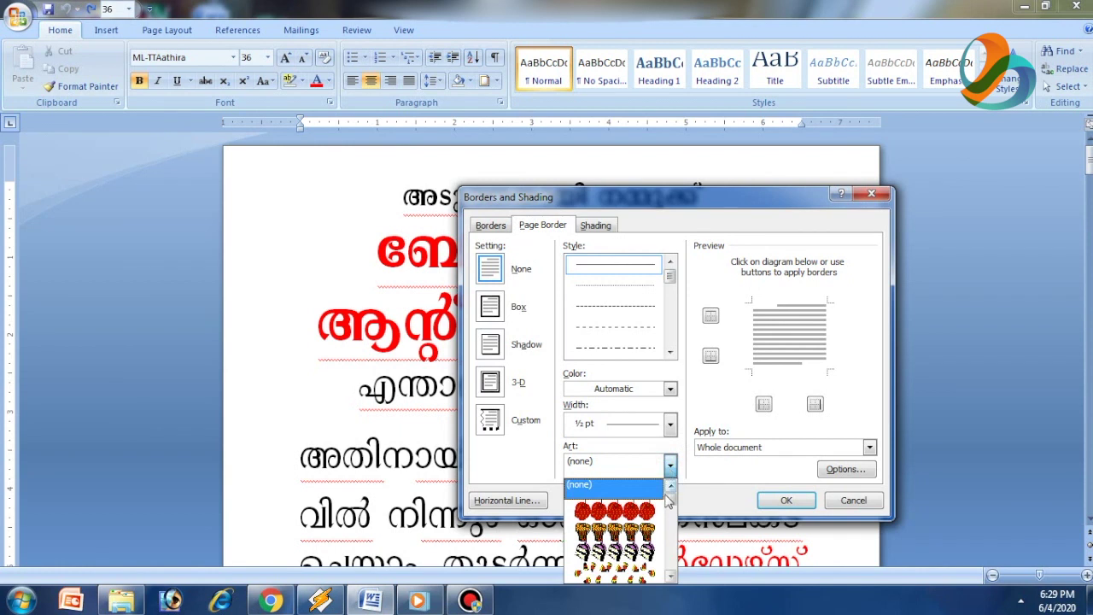
Choose the flower art pattern at 31 pt width for the page border
{"action": "left_click_drag", "start_coordinate": [670, 502], "coordinate": [673, 517]}
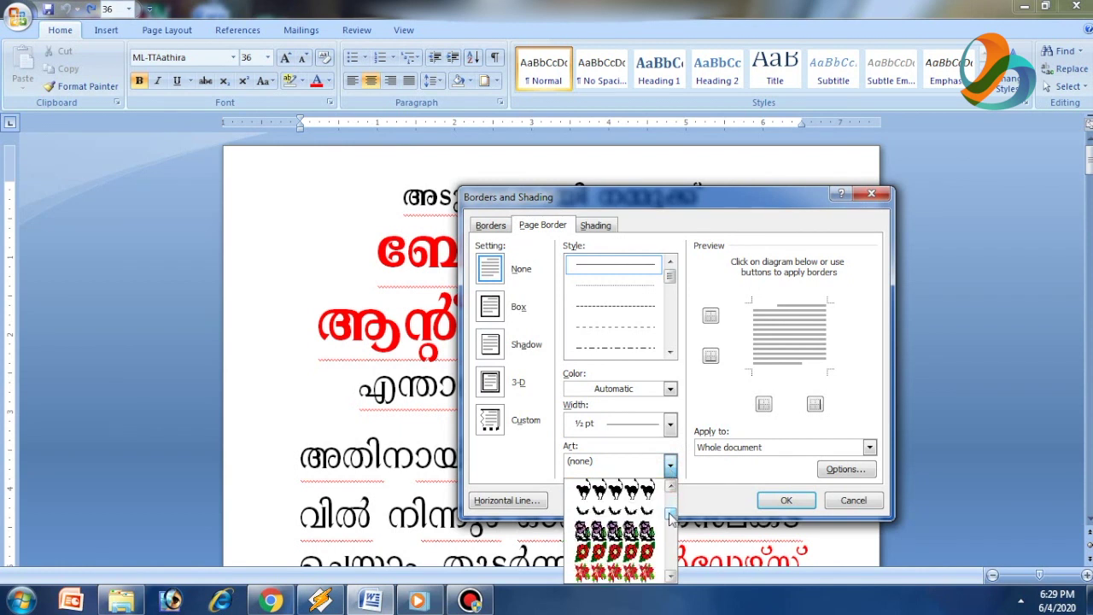
{"action": "left_click", "coordinate": [628, 512]}
{"action": "left_click", "coordinate": [669, 470]}
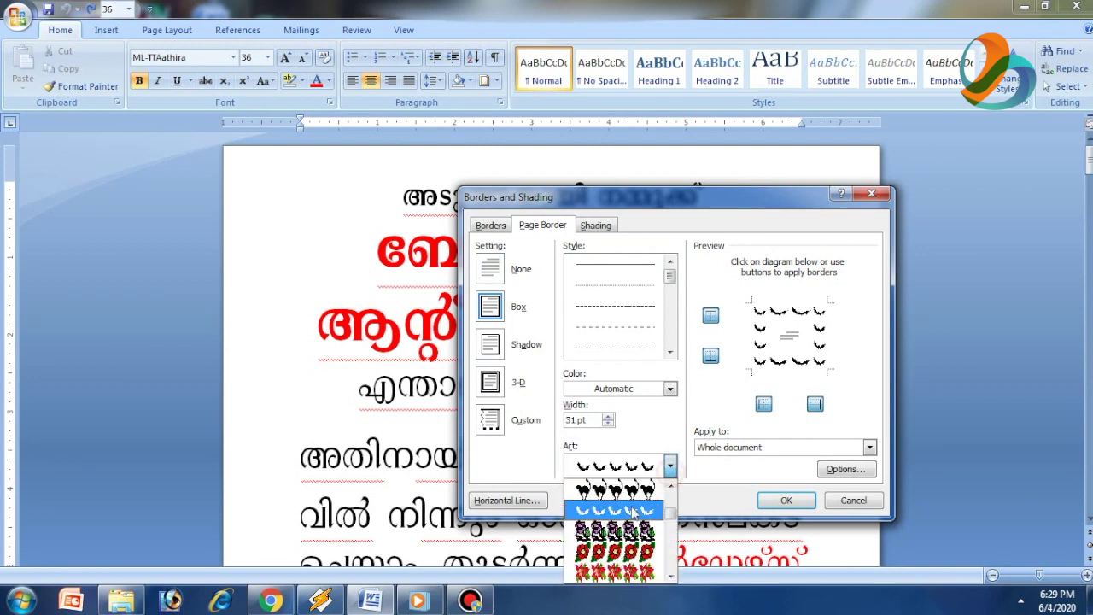
{"action": "left_click", "coordinate": [624, 536]}
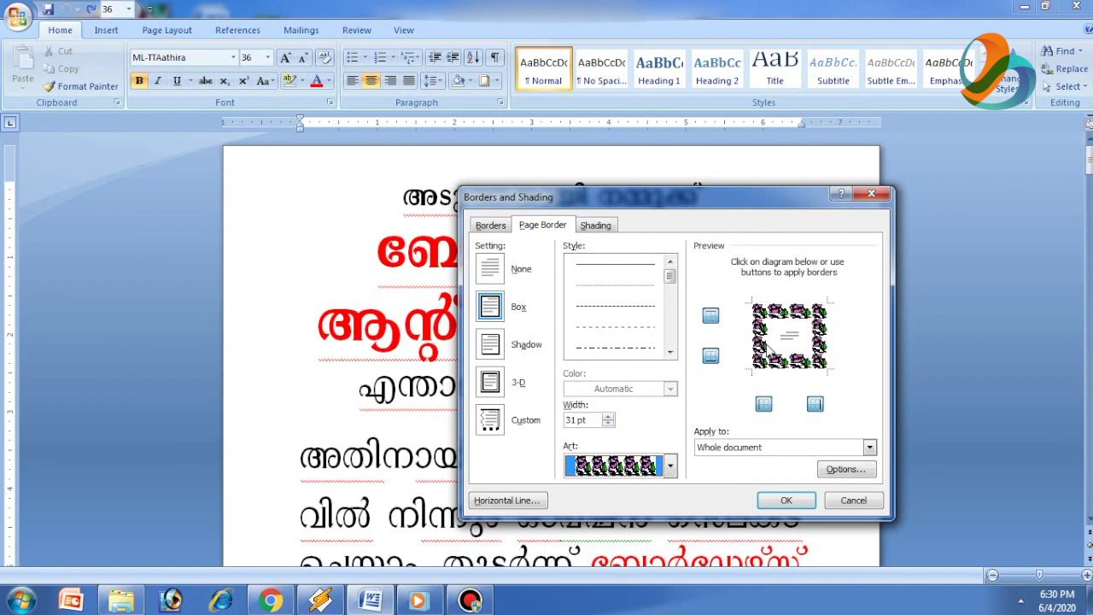
{"action": "left_click", "coordinate": [671, 472]}
{"action": "left_click", "coordinate": [702, 439]}
Apply the flower art border to the whole document after trying the other page ranges
{"action": "left_click", "coordinate": [870, 448]}
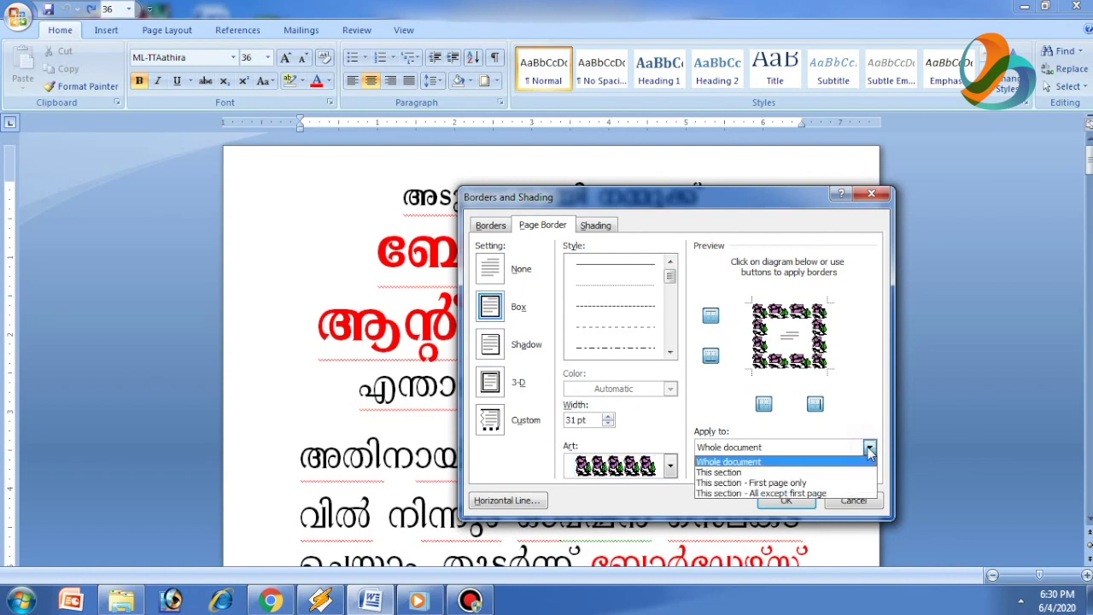
{"action": "left_click", "coordinate": [782, 494]}
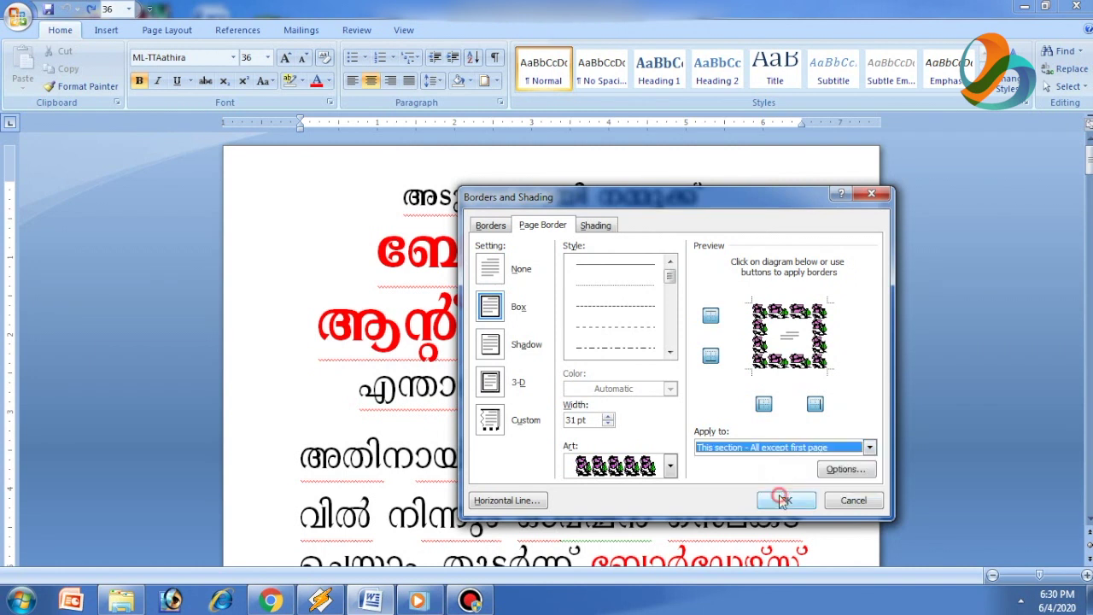
{"action": "left_click", "coordinate": [869, 449]}
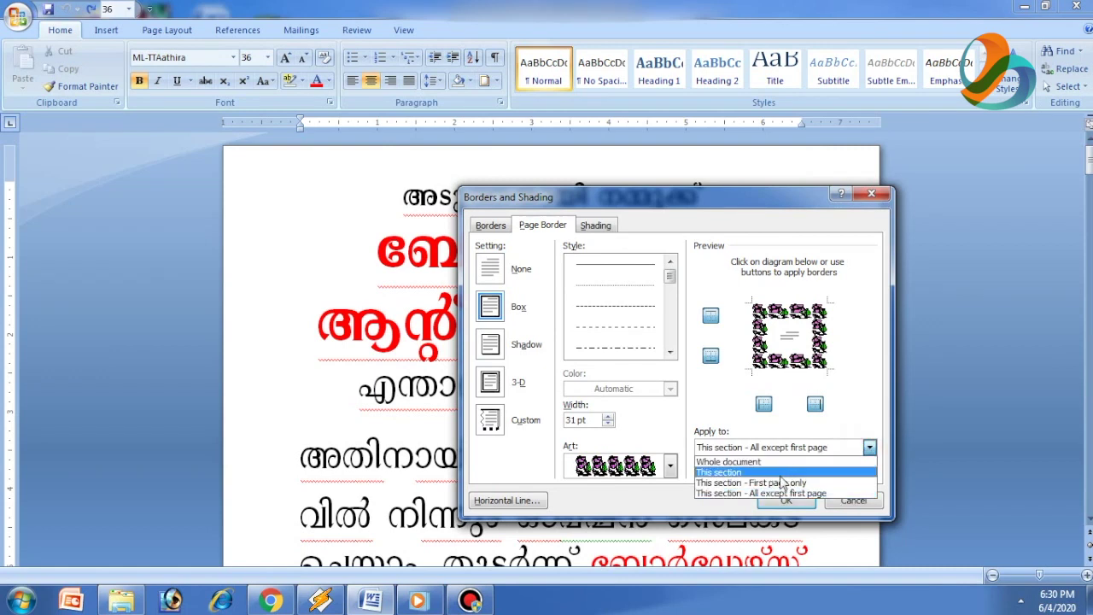
{"action": "left_click", "coordinate": [780, 473]}
{"action": "left_click", "coordinate": [869, 448]}
{"action": "left_click", "coordinate": [782, 484]}
{"action": "left_click", "coordinate": [869, 449]}
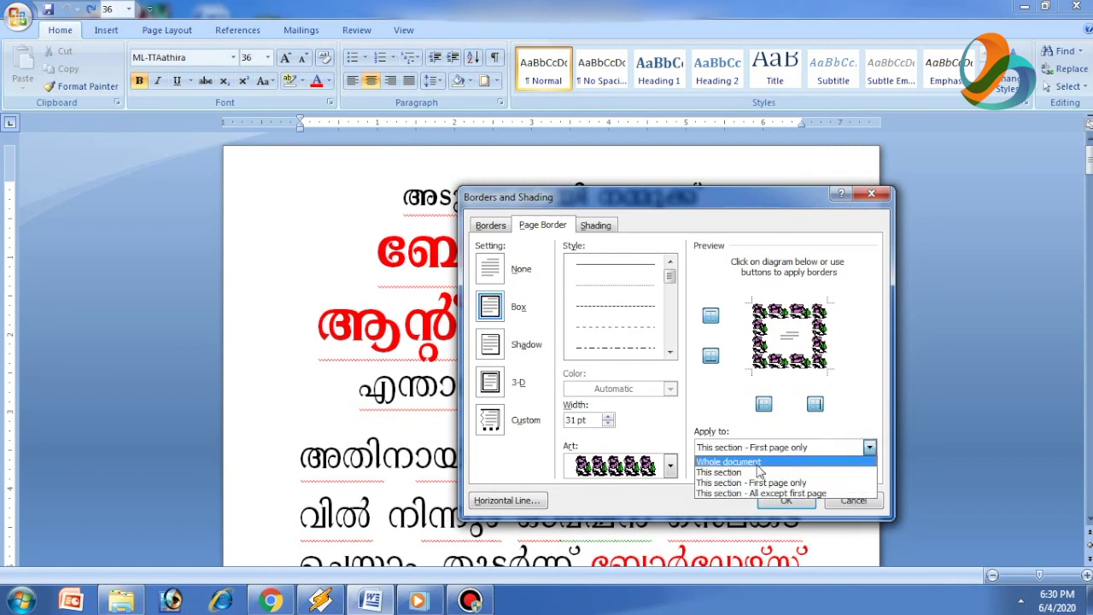
{"action": "left_click", "coordinate": [740, 462]}
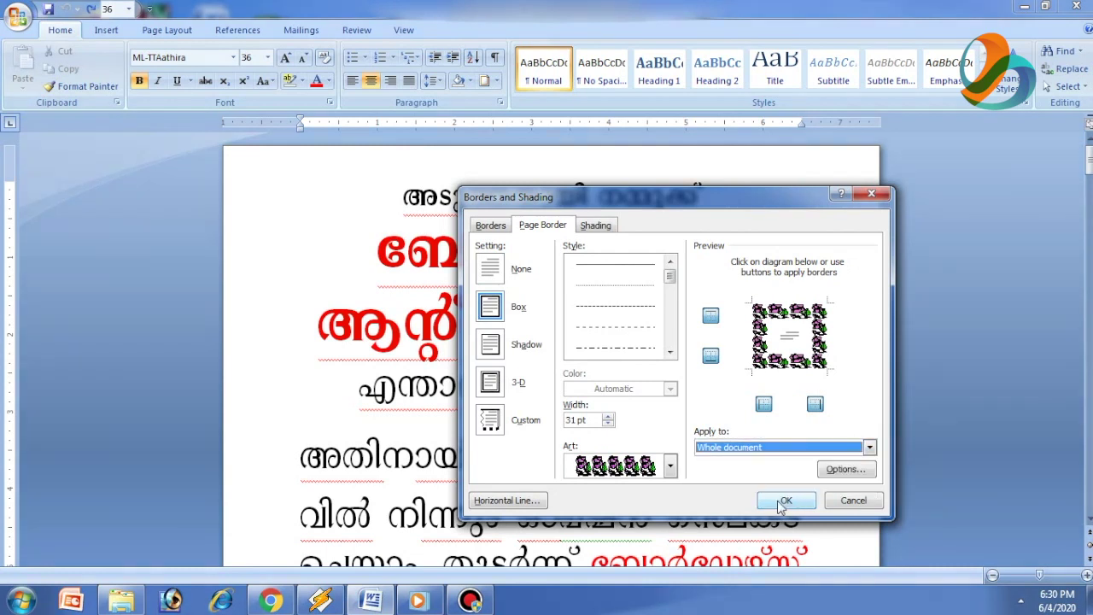
{"action": "left_click", "coordinate": [782, 501]}
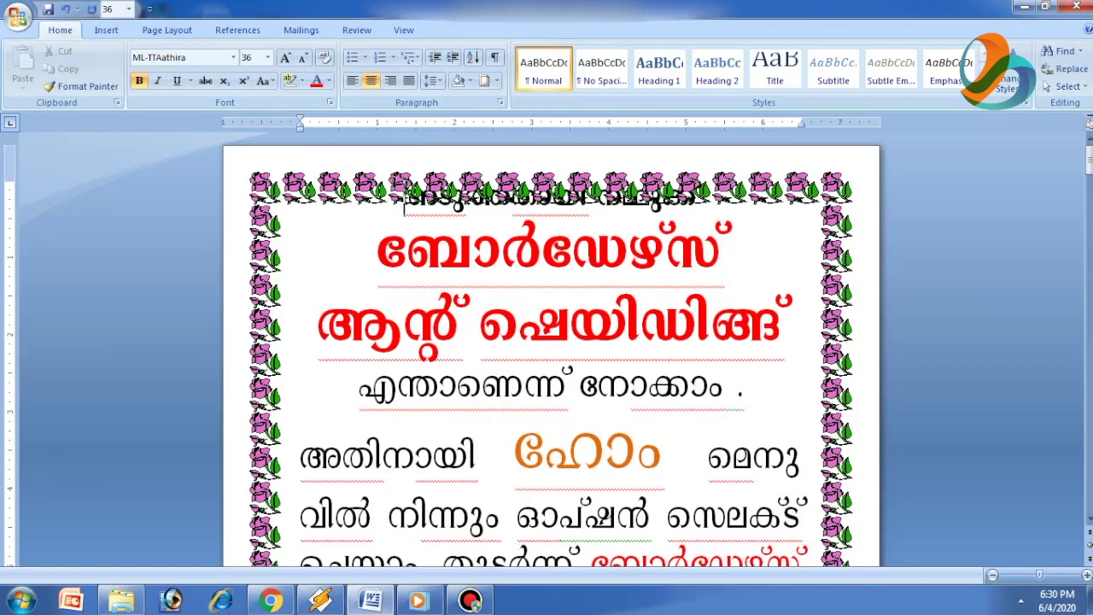
{"action": "left_click_drag", "start_coordinate": [1089, 160], "coordinate": [1083, 466]}
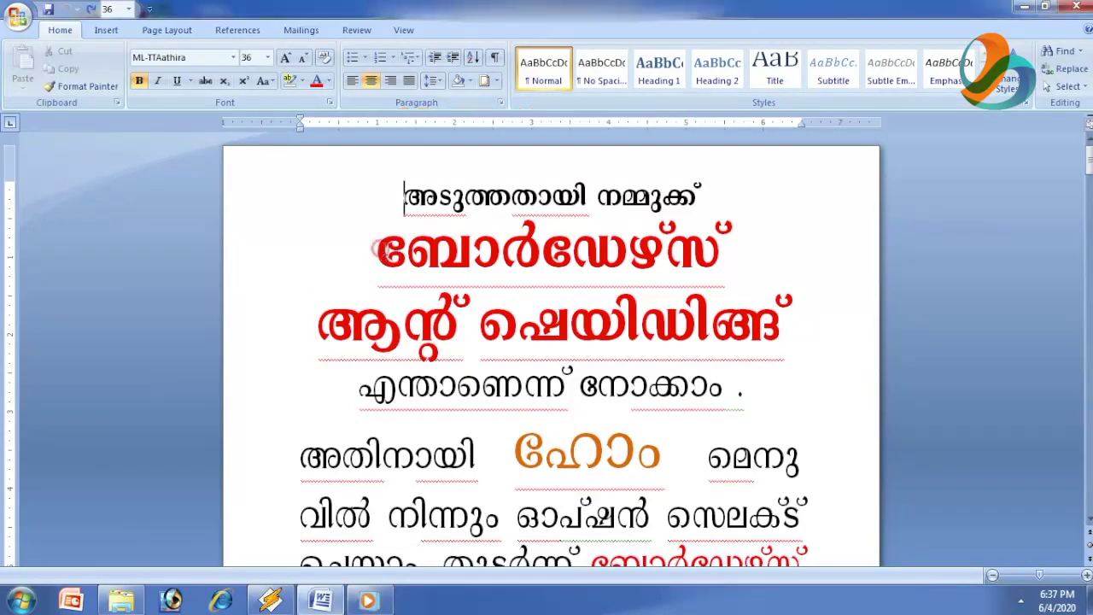
{"action": "left_click_drag", "start_coordinate": [1089, 159], "coordinate": [1089, 171]}
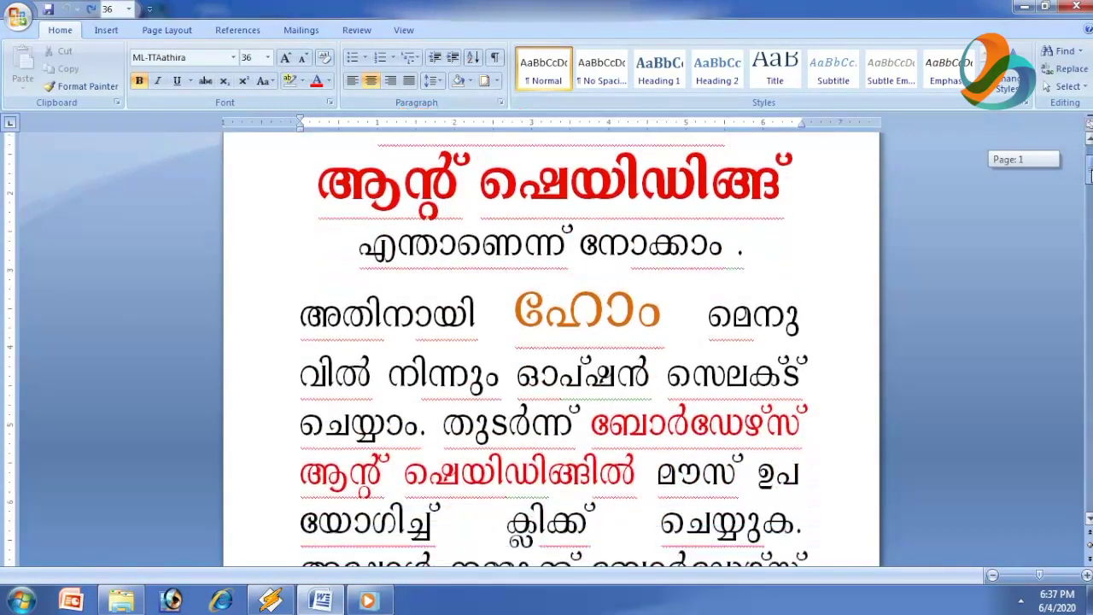
{"action": "left_click", "coordinate": [657, 328]}
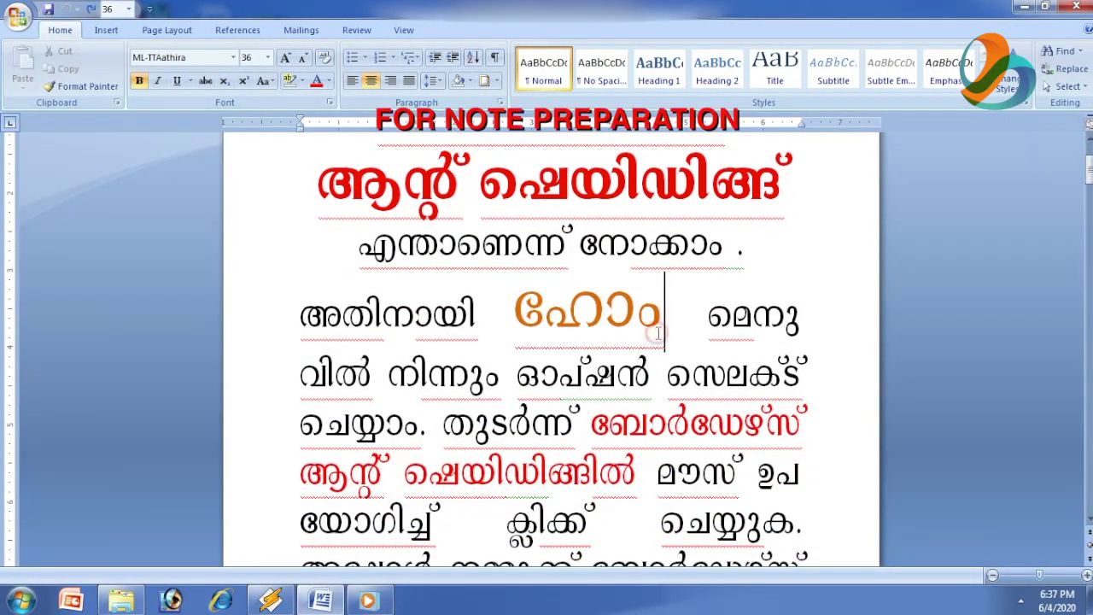
{"action": "left_click", "coordinate": [1089, 167]}
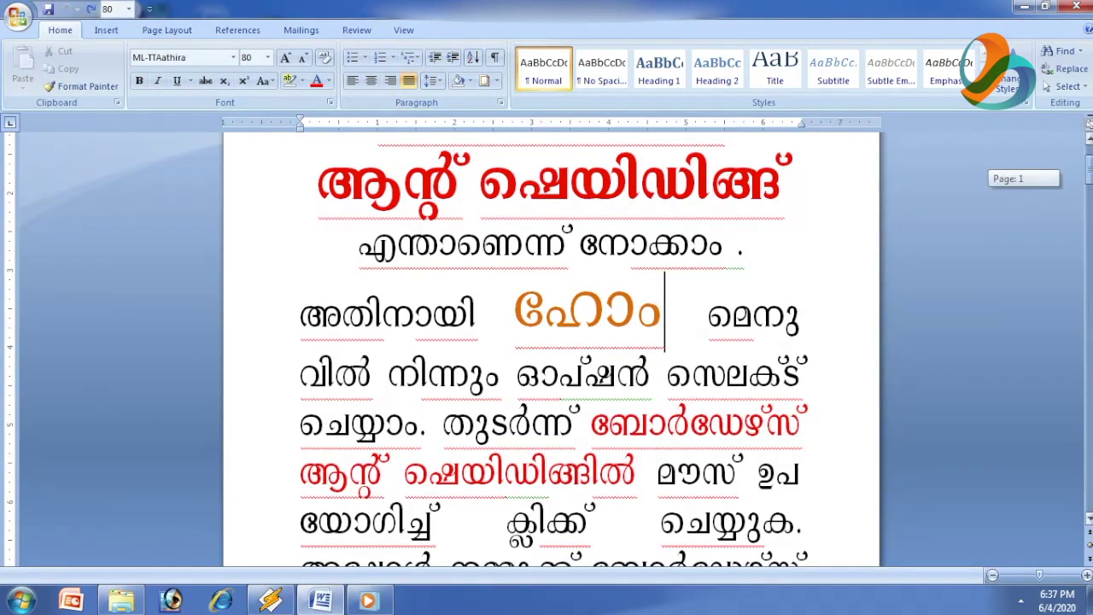
{"action": "left_click_drag", "start_coordinate": [1089, 166], "coordinate": [1089, 174]}
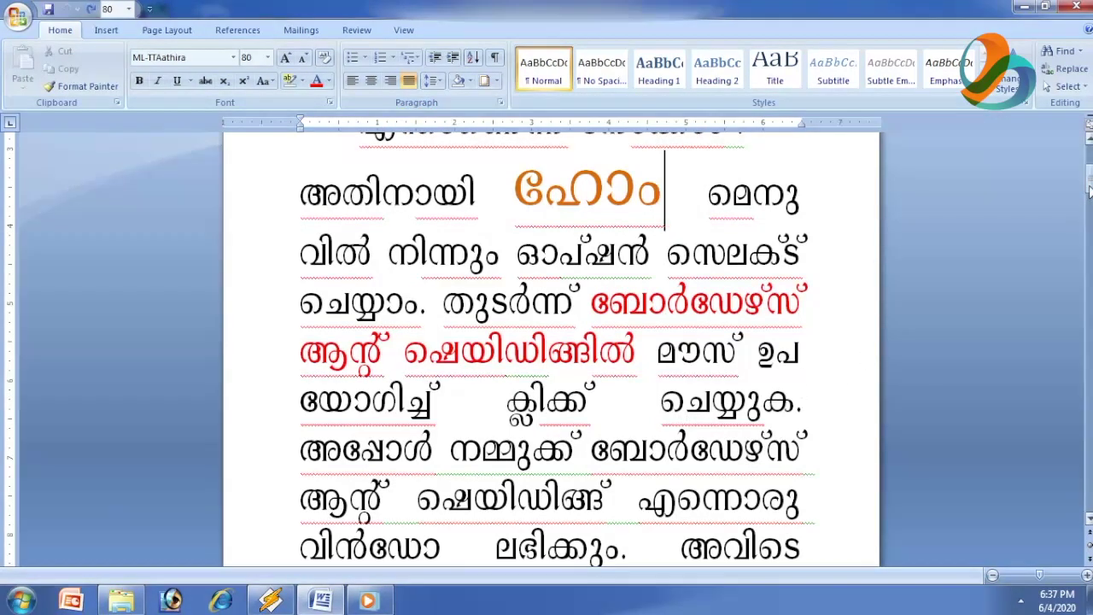
{"action": "left_click_drag", "start_coordinate": [1089, 195], "coordinate": [1090, 243]}
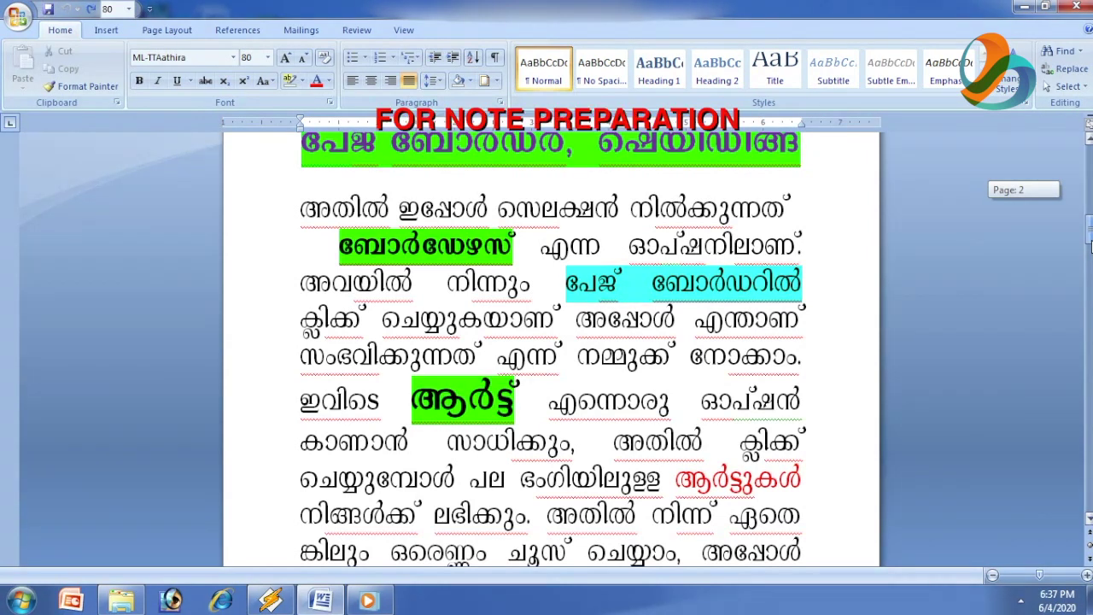
{"action": "left_click_drag", "start_coordinate": [1090, 243], "coordinate": [1090, 245]}
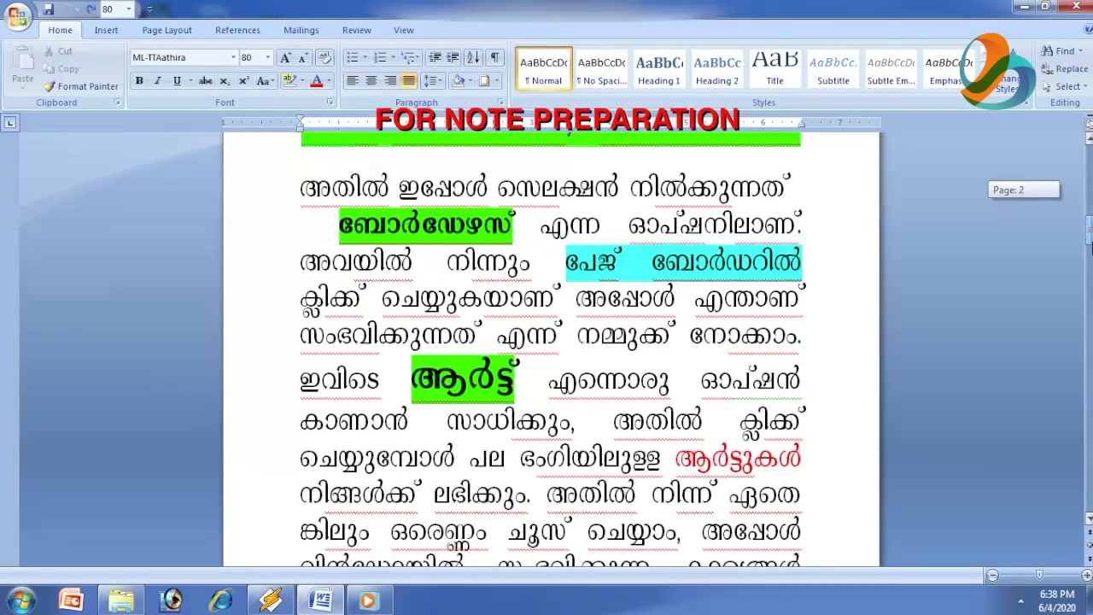
{"action": "left_click_drag", "start_coordinate": [1090, 243], "coordinate": [1090, 248]}
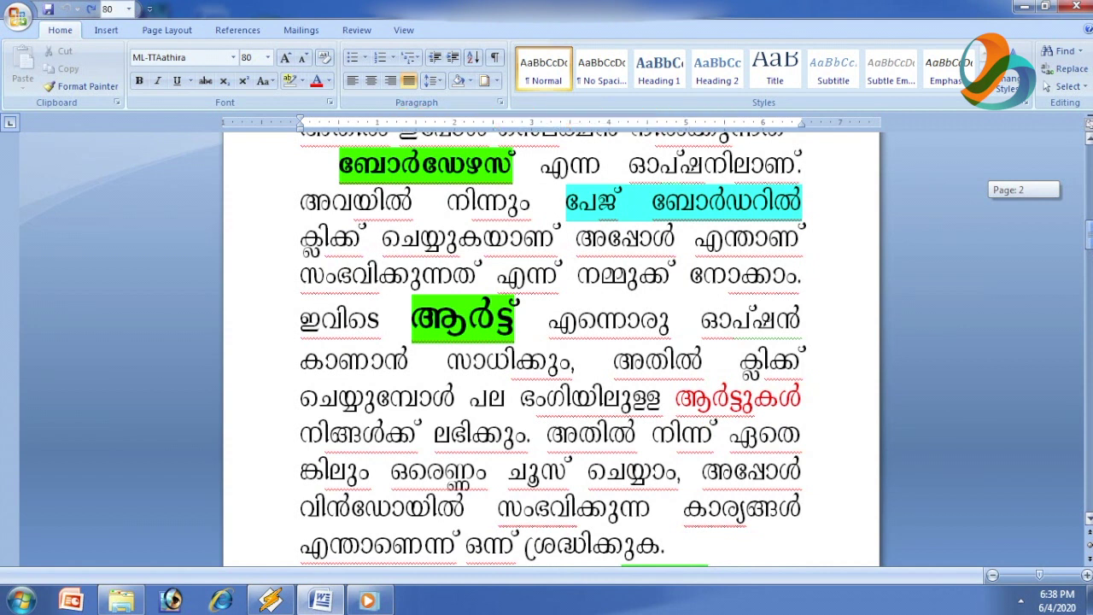
{"action": "left_click_drag", "start_coordinate": [1090, 247], "coordinate": [1089, 256]}
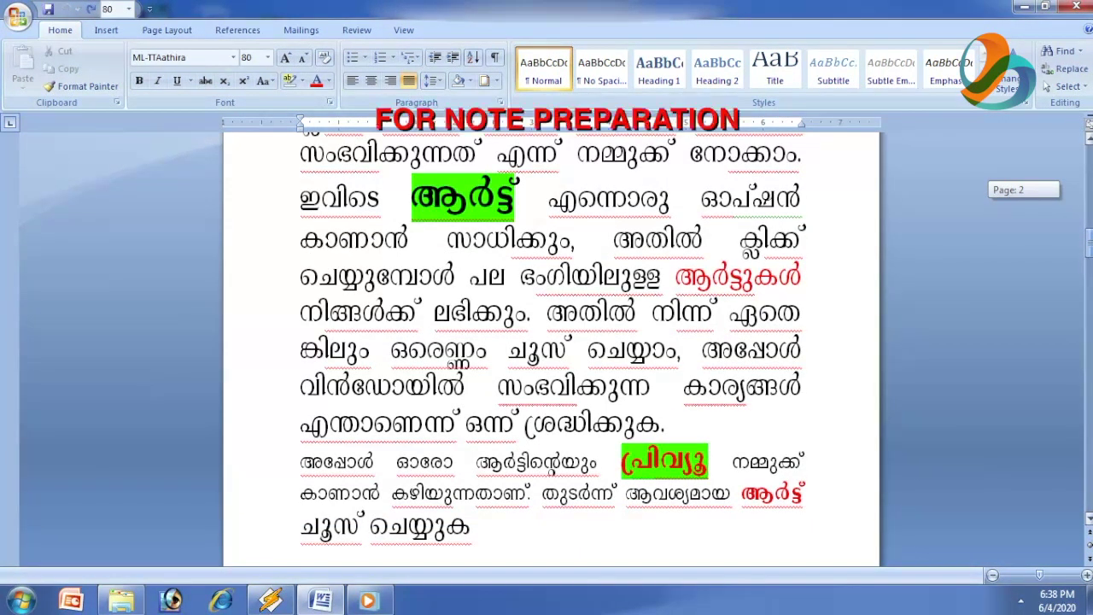
{"action": "left_click_drag", "start_coordinate": [1090, 256], "coordinate": [1089, 259]}
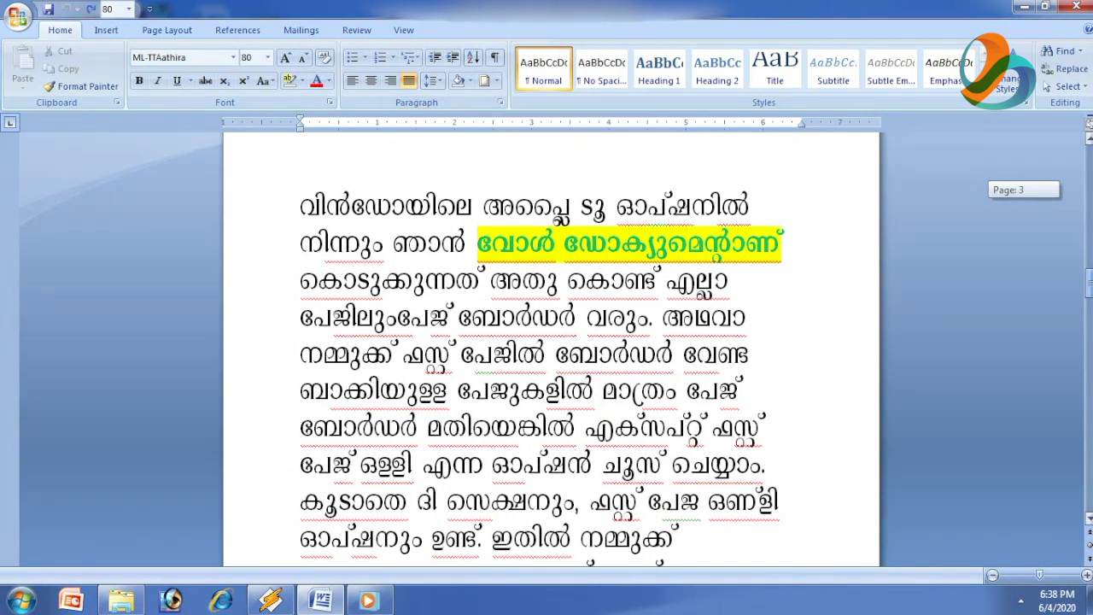
{"action": "scroll", "coordinate": [547, 341], "scroll_direction": "down", "scroll_amount": 1}
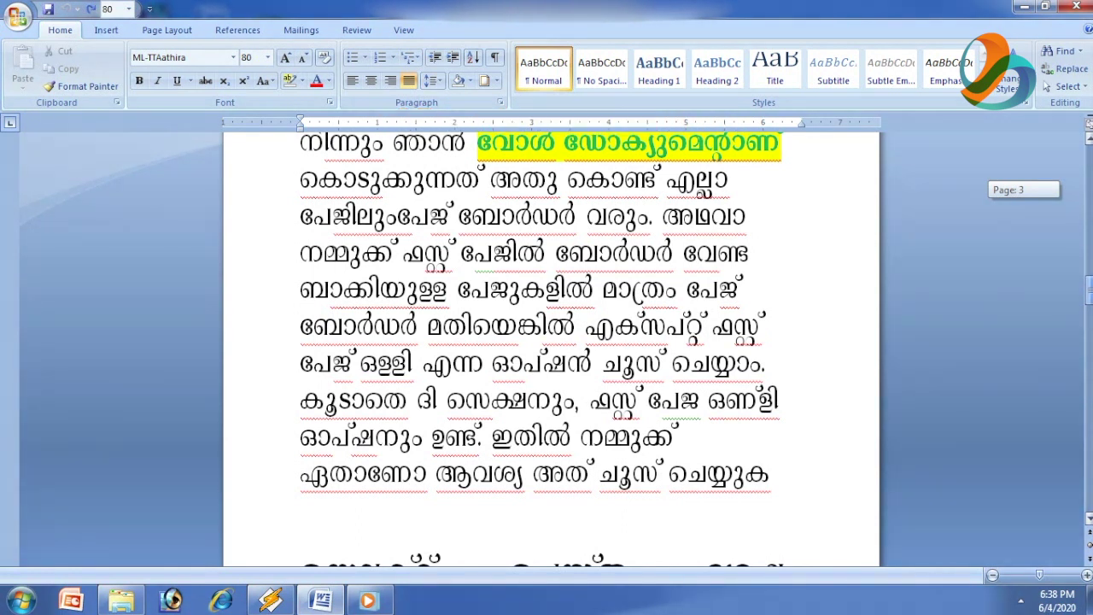
{"action": "scroll", "coordinate": [546, 342], "scroll_direction": "down", "scroll_amount": 3}
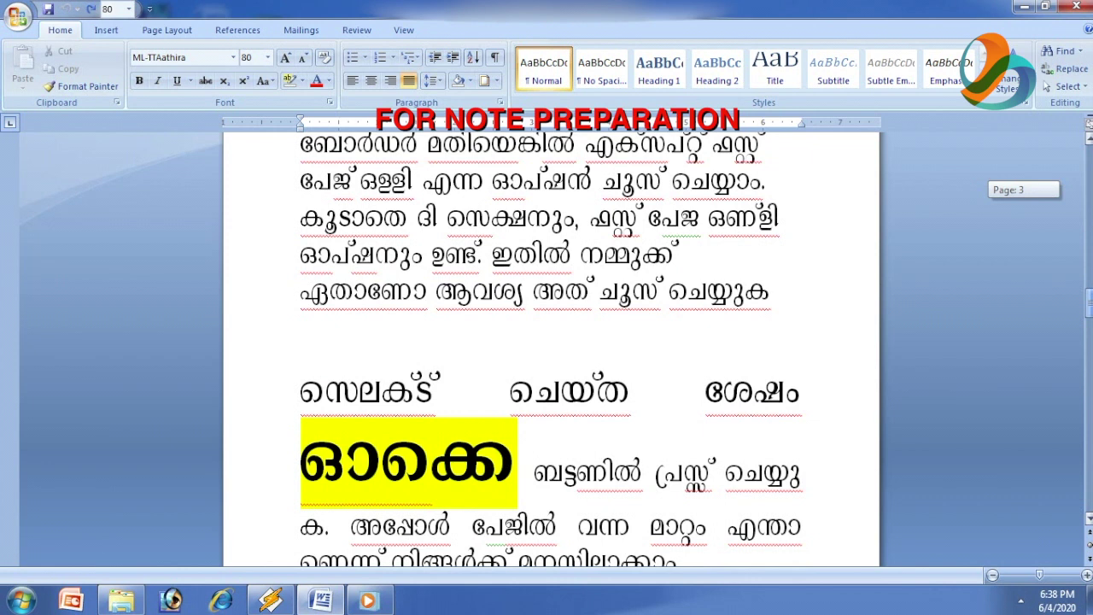
{"action": "scroll", "coordinate": [546, 342], "scroll_direction": "down", "scroll_amount": 2}
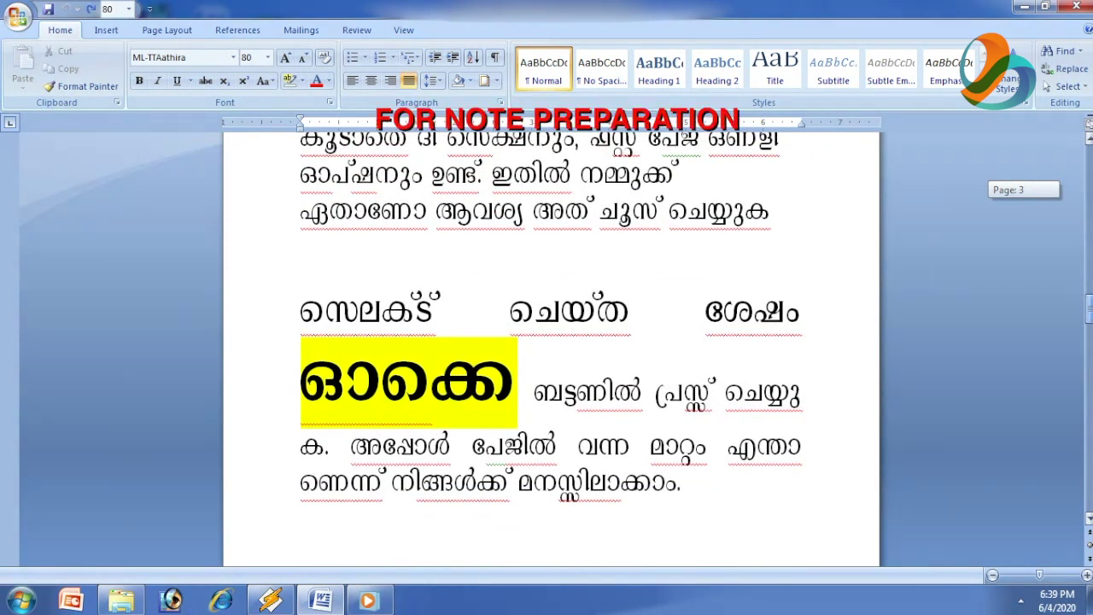
{"action": "scroll", "coordinate": [550, 342], "scroll_direction": "down", "scroll_amount": 1}
Pick a border art design on the Page Border tab and apply it to the document
{"action": "scroll", "coordinate": [551, 341], "scroll_direction": "up", "scroll_amount": 2}
{"action": "left_click", "coordinate": [495, 80]}
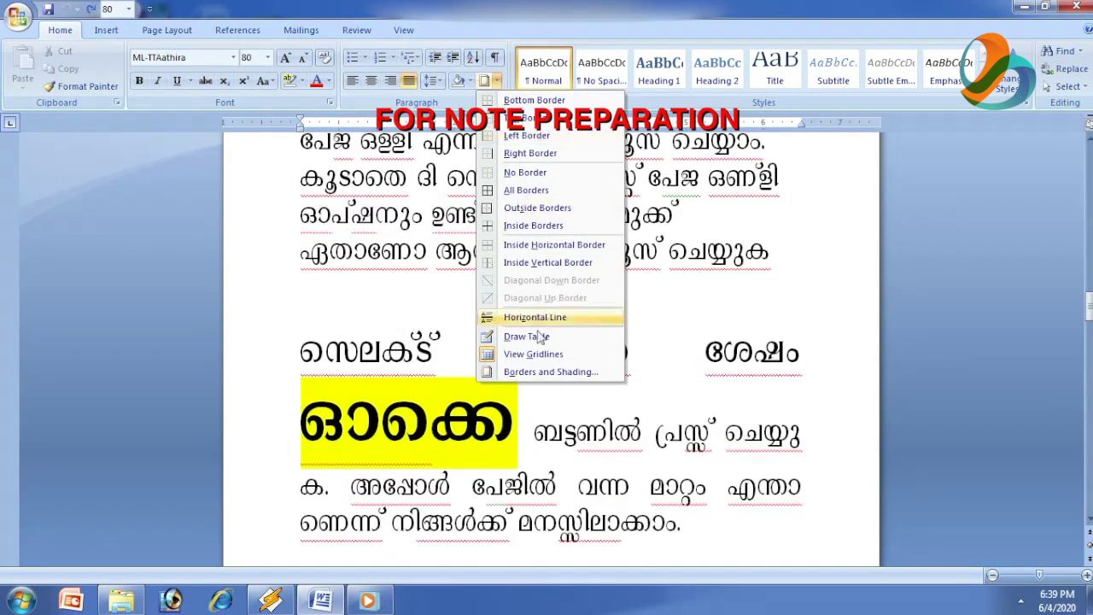
{"action": "left_click", "coordinate": [523, 373]}
{"action": "left_click", "coordinate": [540, 225]}
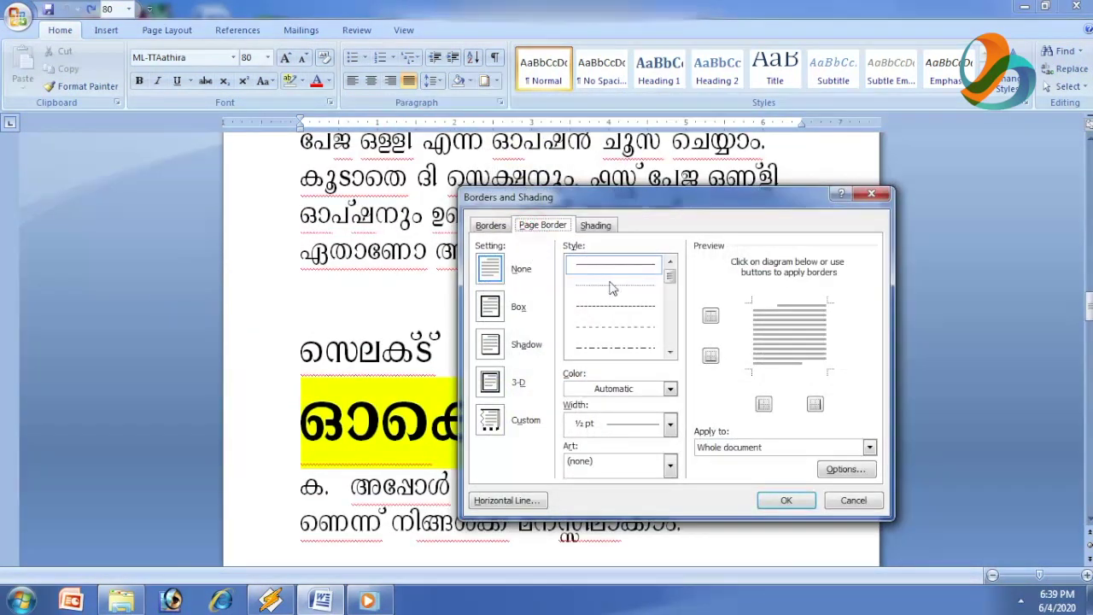
{"action": "scroll", "coordinate": [666, 286], "scroll_direction": "down", "scroll_amount": 1}
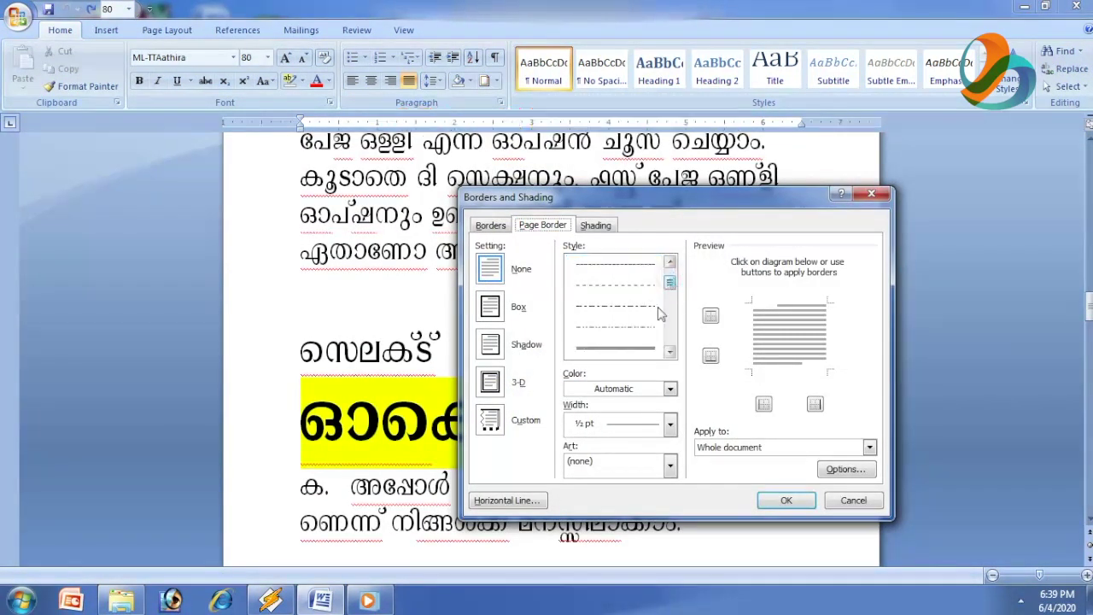
{"action": "left_click", "coordinate": [670, 465]}
{"action": "left_click_drag", "start_coordinate": [671, 493], "coordinate": [672, 570]}
{"action": "left_click", "coordinate": [613, 534]}
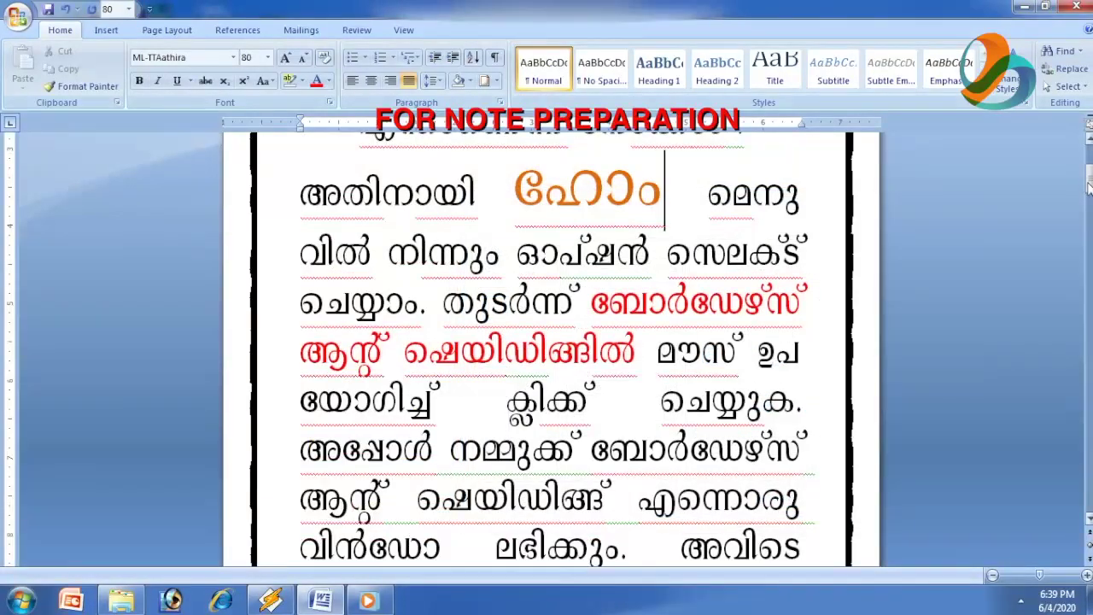
{"action": "mouse_move", "coordinate": [1087, 193]}
{"action": "left_mouse_down"}
{"action": "mouse_move", "coordinate": [1087, 168]}
{"action": "mouse_move", "coordinate": [1088, 251]}
{"action": "left_mouse_up"}
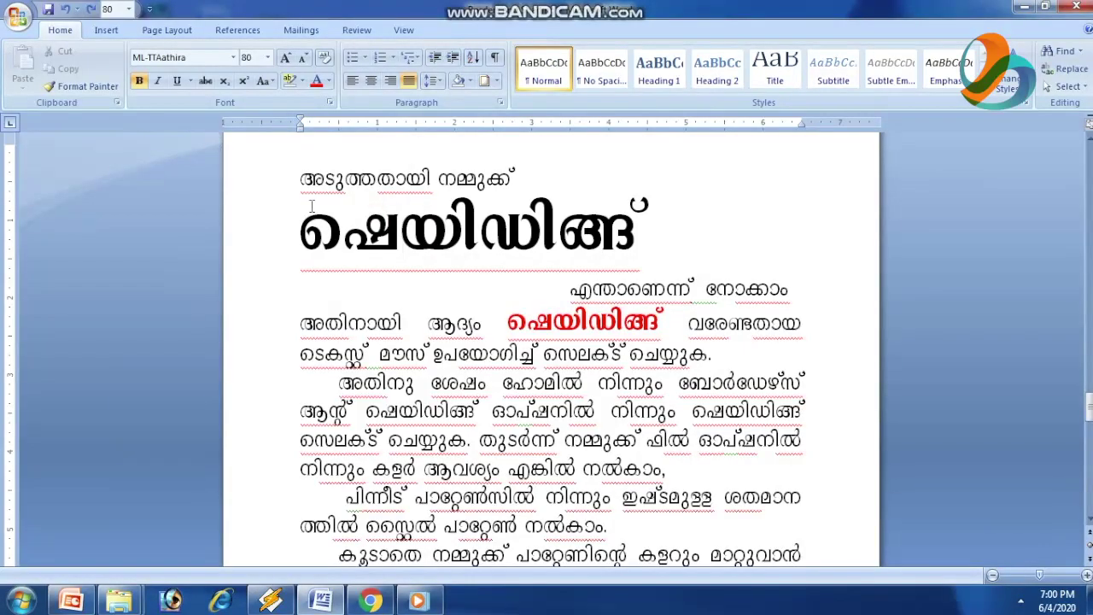
Select the large ഷെയിഡിങ്ങ് heading and give it a light peach shading fill
{"action": "left_click_drag", "start_coordinate": [295, 237], "coordinate": [402, 239]}
{"action": "left_click", "coordinate": [399, 271]}
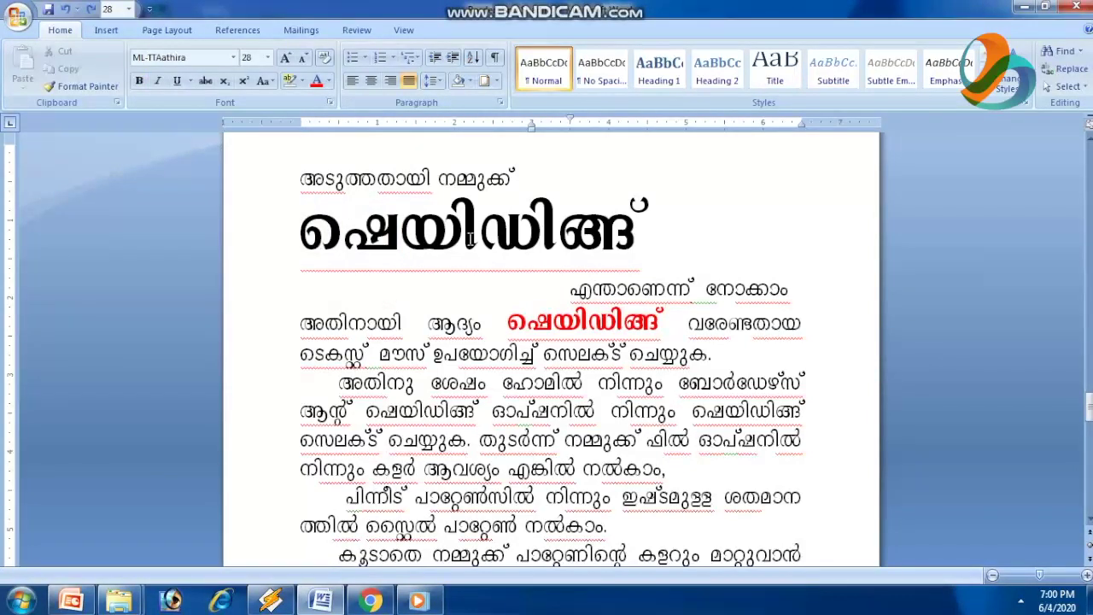
{"action": "left_click_drag", "start_coordinate": [304, 221], "coordinate": [644, 218]}
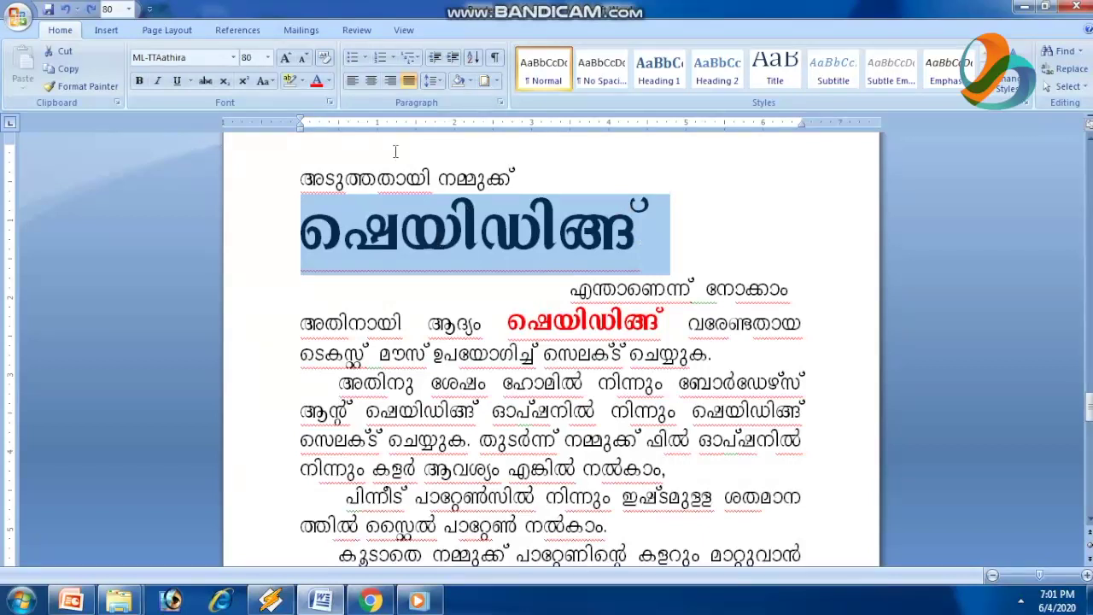
{"action": "left_click", "coordinate": [496, 80]}
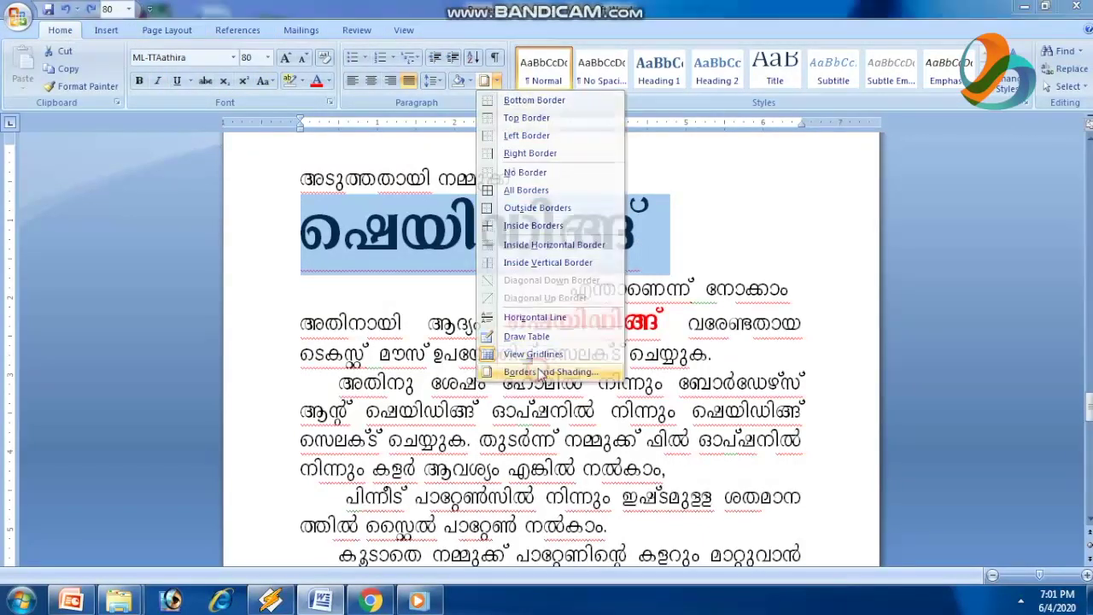
{"action": "left_click", "coordinate": [539, 373]}
{"action": "left_click", "coordinate": [596, 226]}
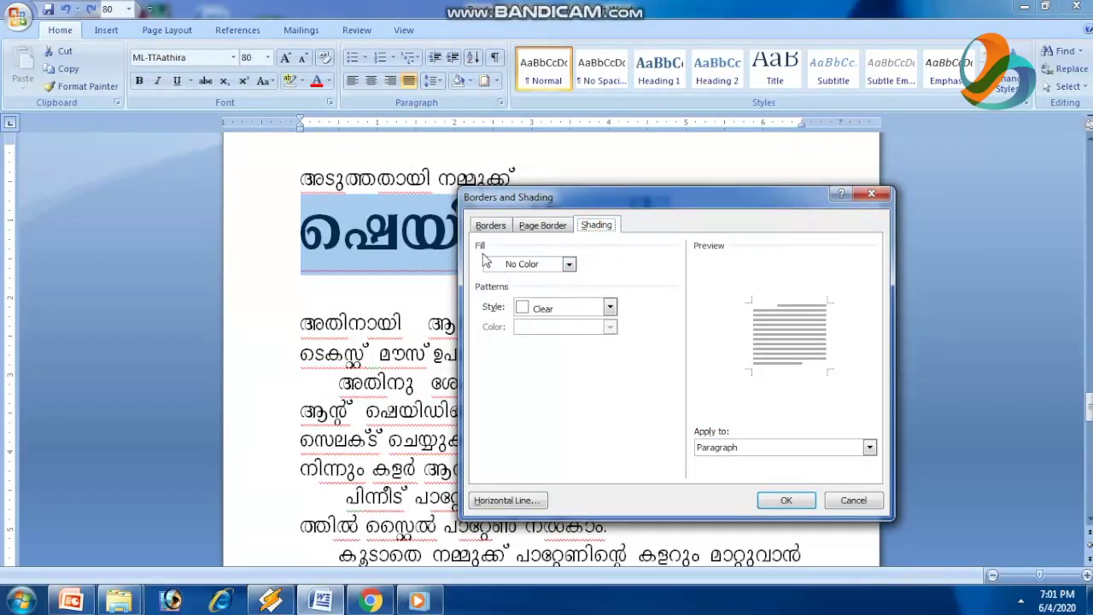
{"action": "left_click", "coordinate": [568, 263]}
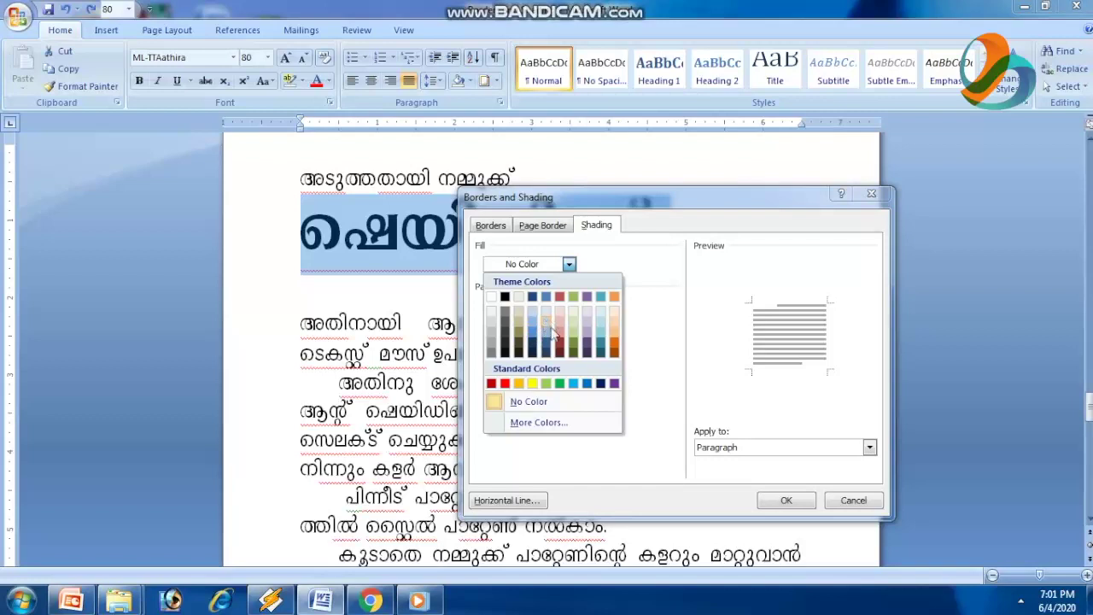
{"action": "left_click", "coordinate": [613, 322]}
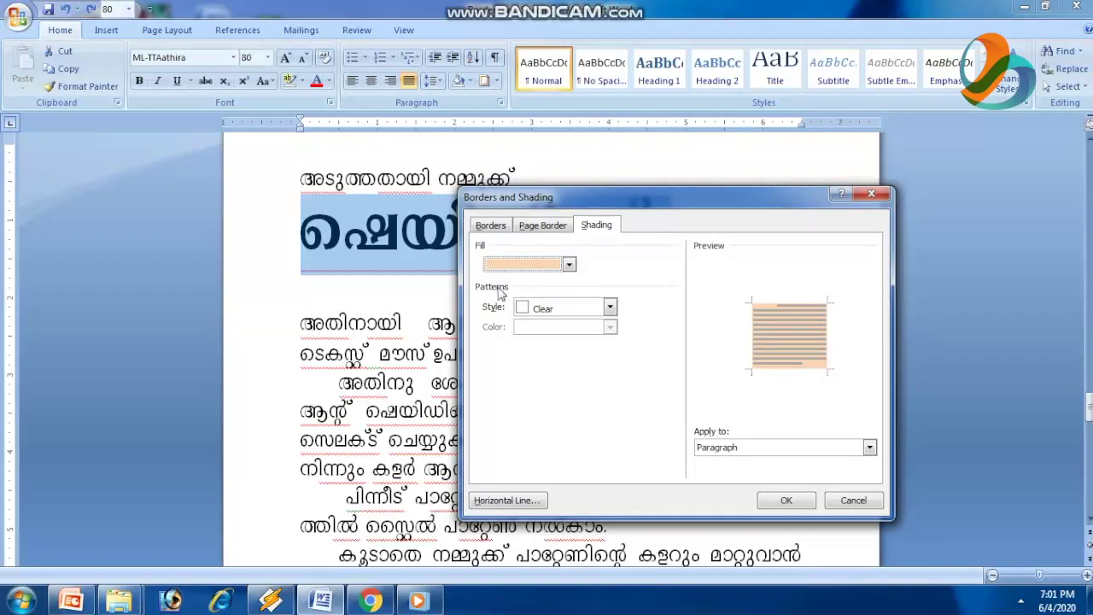
Set the shading pattern to a 10% dotted style in red
{"action": "left_click", "coordinate": [609, 307]}
{"action": "left_click", "coordinate": [543, 369]}
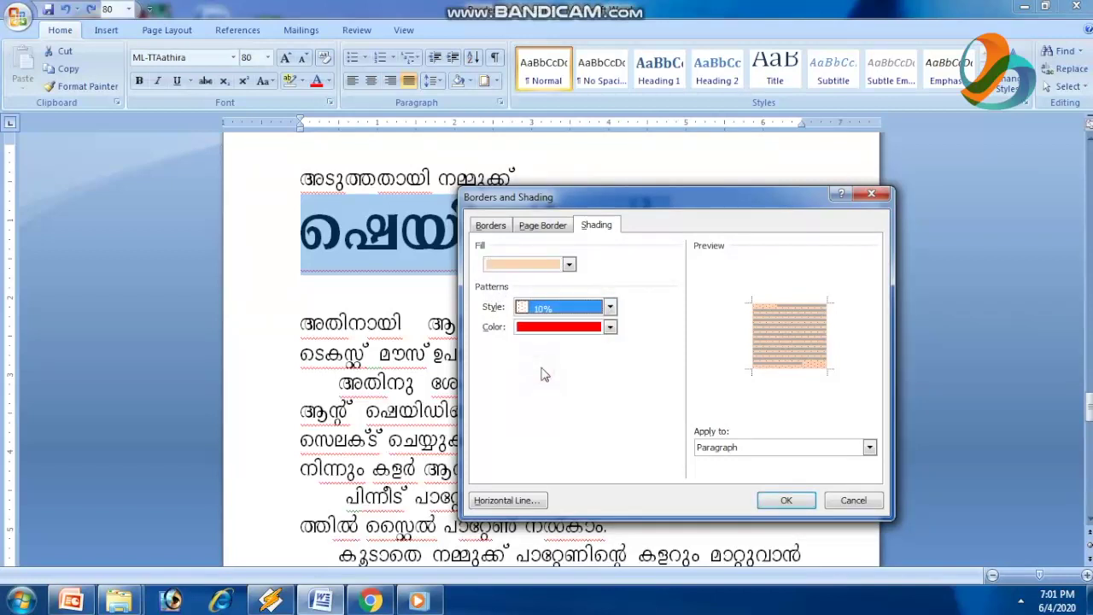
{"action": "left_click", "coordinate": [609, 328]}
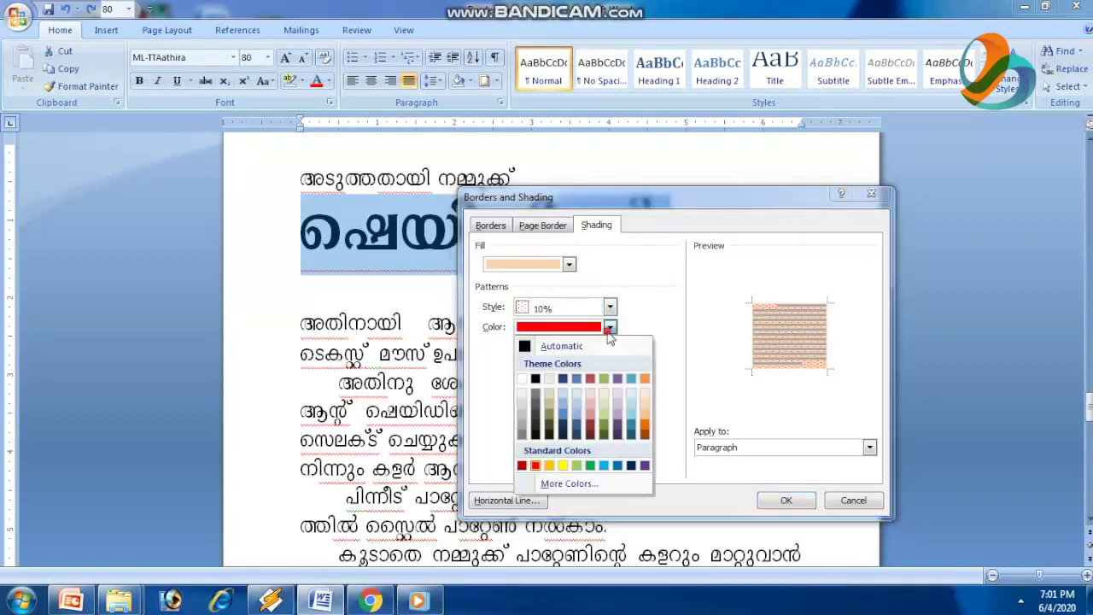
{"action": "left_click", "coordinate": [723, 447]}
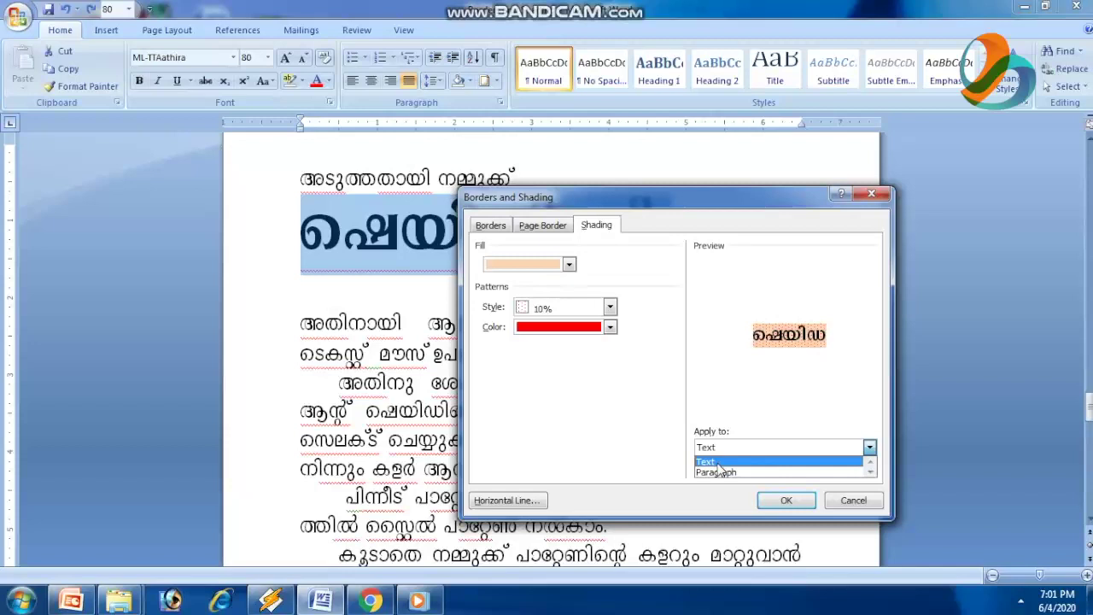
Apply the shading to the selected text only and confirm it
{"action": "left_click", "coordinate": [715, 462]}
{"action": "left_click", "coordinate": [869, 448]}
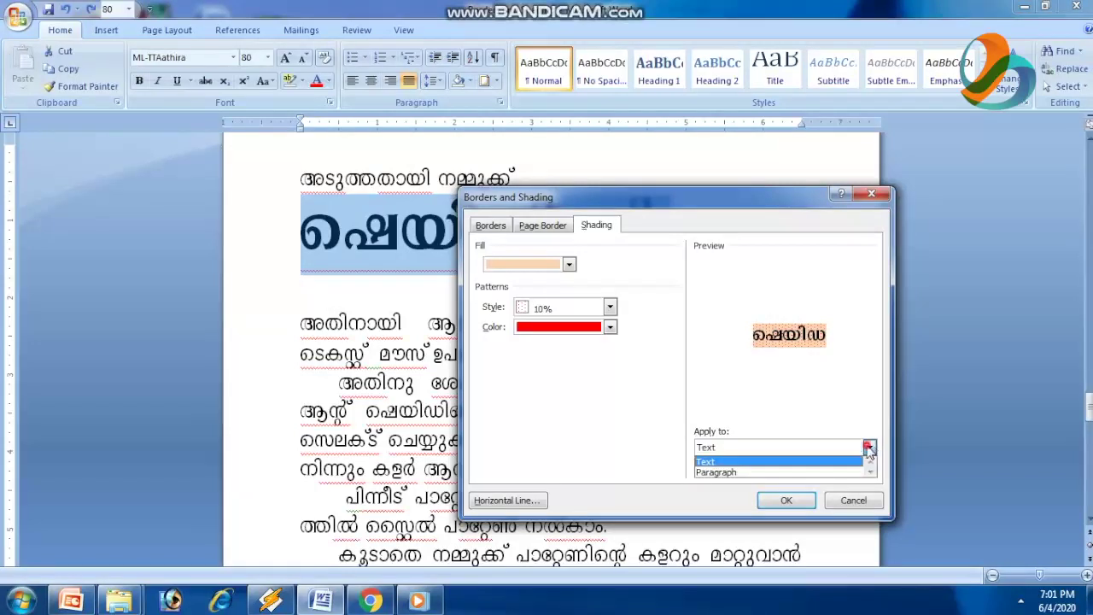
{"action": "left_click", "coordinate": [768, 472]}
{"action": "left_click", "coordinate": [868, 447]}
{"action": "left_click", "coordinate": [799, 461]}
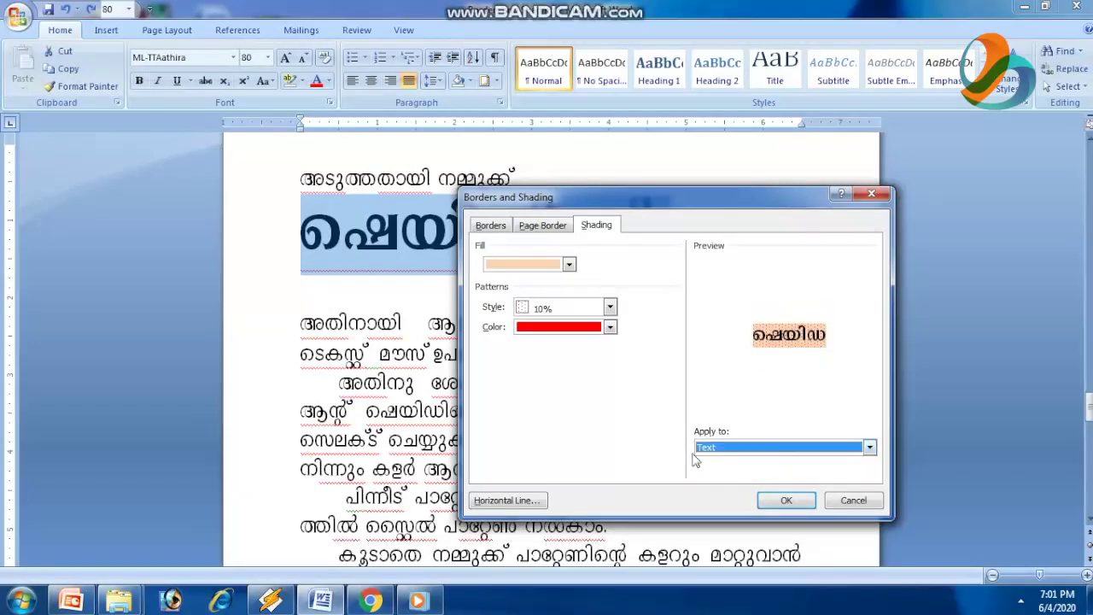
{"action": "left_click", "coordinate": [786, 502]}
{"action": "left_click", "coordinate": [655, 241]}
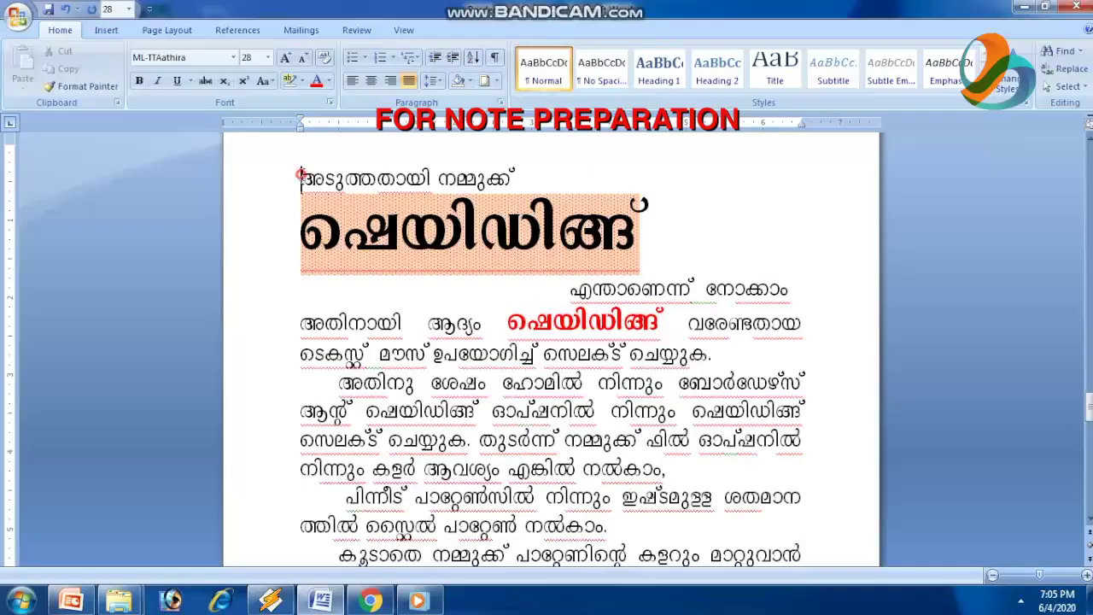
{"action": "left_click_drag", "start_coordinate": [303, 179], "coordinate": [658, 236]}
{"action": "left_click", "coordinate": [678, 200]}
{"action": "mouse_move", "coordinate": [570, 290]}
{"action": "left_mouse_down"}
{"action": "mouse_move", "coordinate": [617, 291]}
{"action": "mouse_move", "coordinate": [743, 331]}
{"action": "mouse_move", "coordinate": [759, 353]}
{"action": "left_mouse_up"}
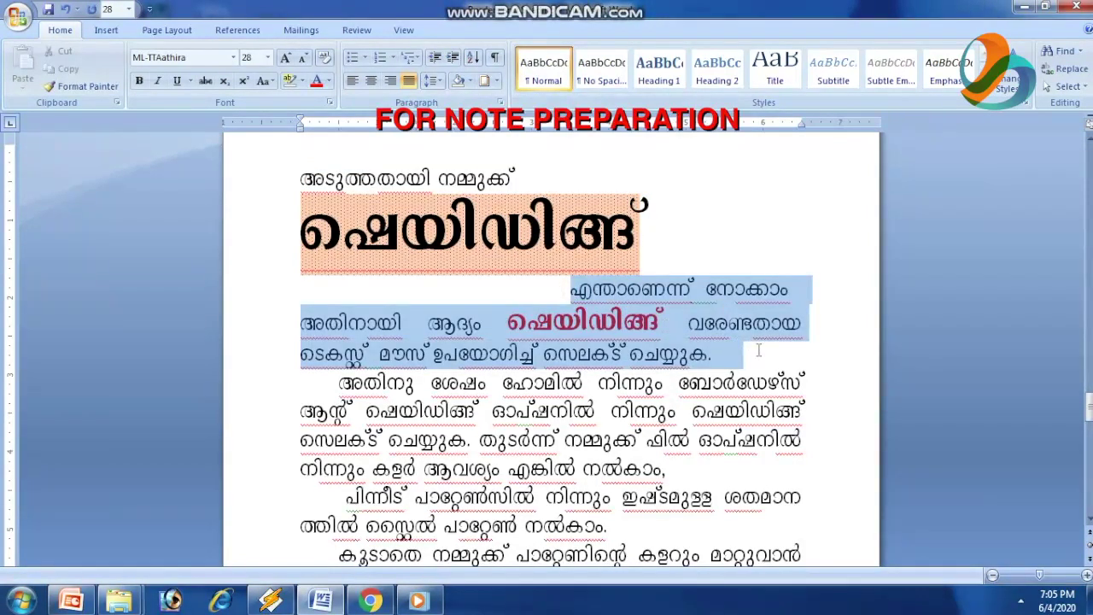
{"action": "left_click_drag", "start_coordinate": [340, 383], "coordinate": [679, 472]}
{"action": "left_click", "coordinate": [670, 470]}
{"action": "scroll", "coordinate": [670, 470], "scroll_direction": "down", "scroll_amount": 3}
{"action": "left_click_drag", "start_coordinate": [342, 233], "coordinate": [632, 277]}
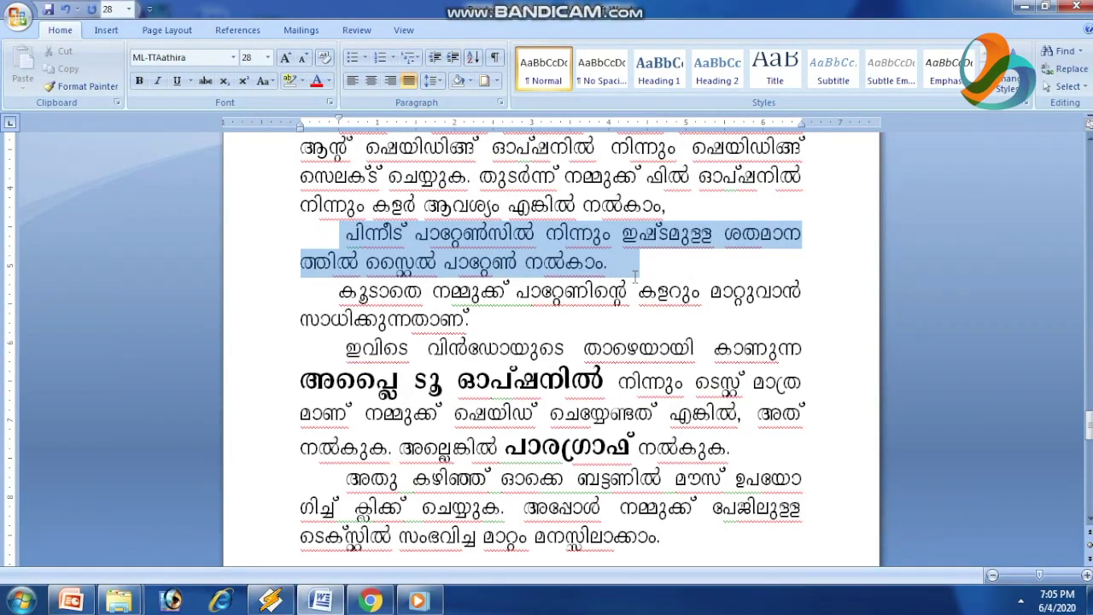
{"action": "left_click", "coordinate": [630, 265]}
{"action": "left_click_drag", "start_coordinate": [340, 291], "coordinate": [499, 331]}
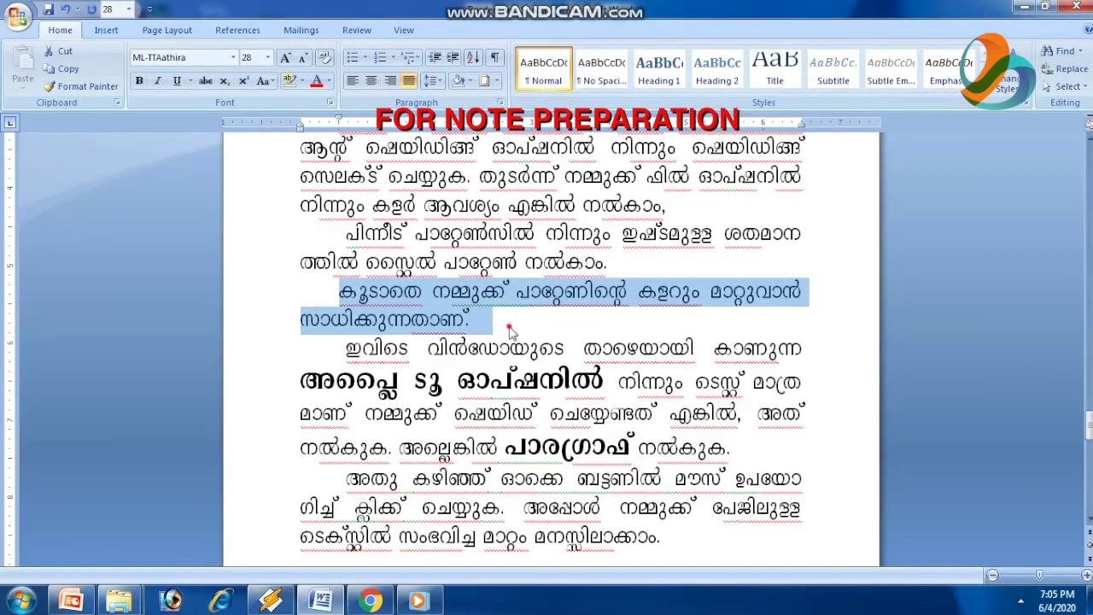
{"action": "left_click", "coordinate": [500, 331]}
{"action": "left_click_drag", "start_coordinate": [352, 352], "coordinate": [395, 451]}
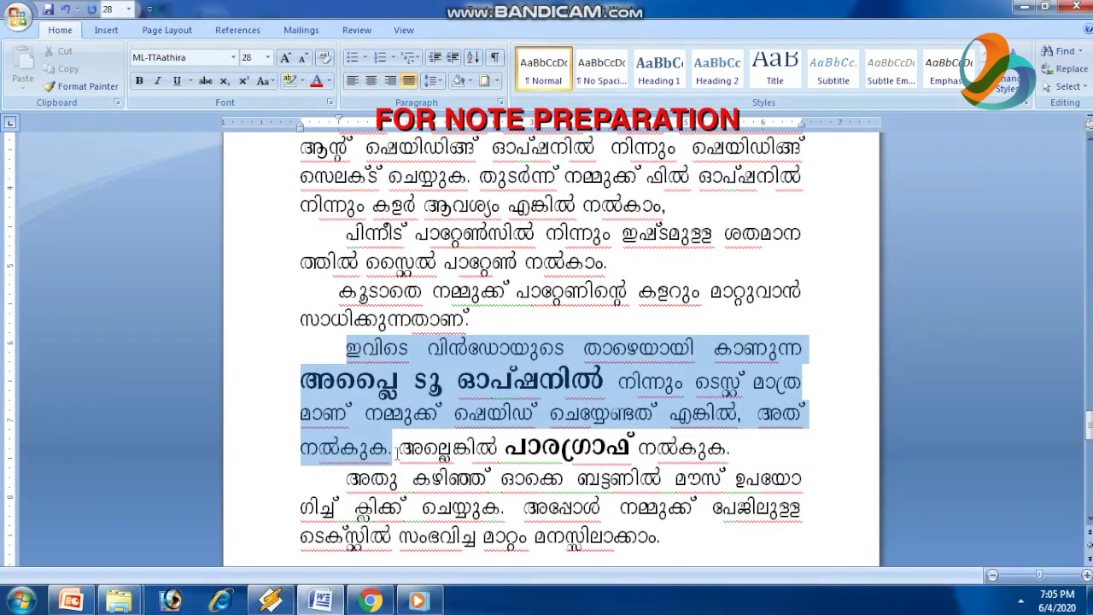
{"action": "key", "text": "shift+Right"}
{"action": "key", "text": "shift+Right"}
{"action": "key", "text": "shift+Right"}
{"action": "key", "text": "shift+Right"}
{"action": "key", "text": "shift+Right"}
{"action": "key", "text": "shift+Right"}
{"action": "key", "text": "shift+Right"}
{"action": "key", "text": "shift+Right"}
{"action": "key", "text": "shift+Right"}
{"action": "key", "text": "shift+Right"}
{"action": "key", "text": "shift+Right"}
{"action": "key", "text": "shift+Right"}
{"action": "key", "text": "shift+Right"}
{"action": "key", "text": "shift+Right"}
{"action": "key", "text": "shift+Right"}
{"action": "key", "text": "shift+Right"}
{"action": "key", "text": "shift+Right"}
{"action": "key", "text": "shift+Right"}
{"action": "key", "text": "shift+Right"}
{"action": "key", "text": "shift+Right"}
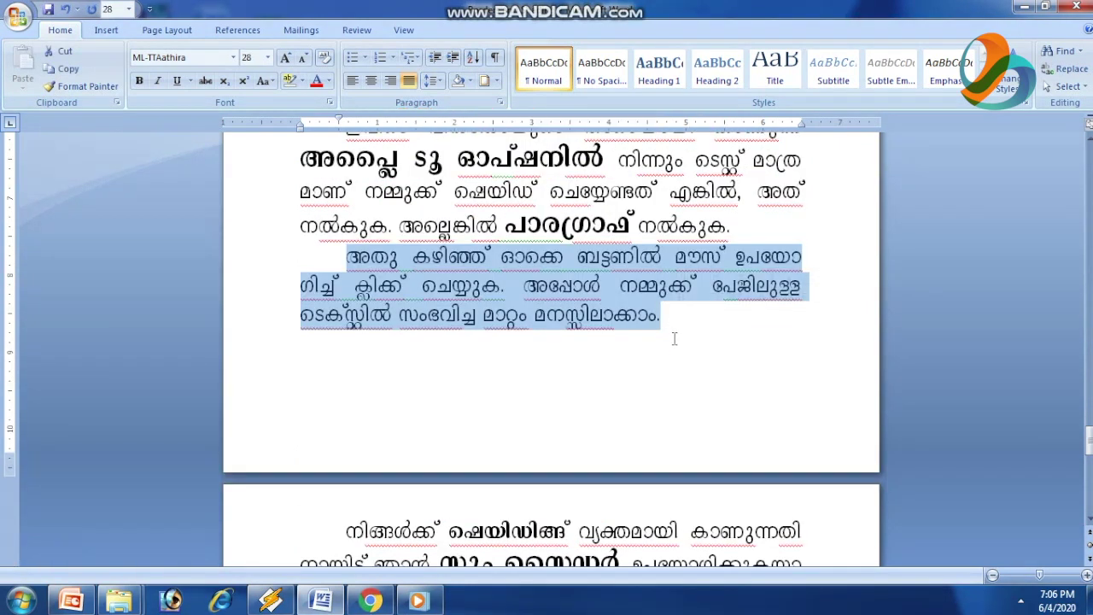
{"action": "left_click", "coordinate": [673, 339]}
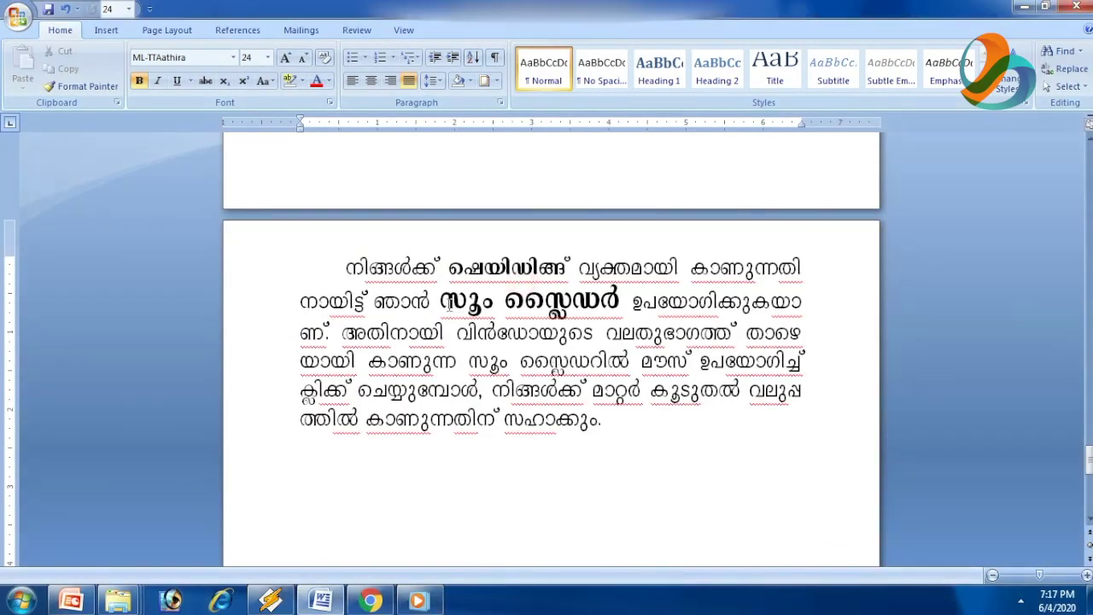
Highlight the bold 'സൂം സ്ലൈഡർ' phrase and zoom in slightly with the Zoom slider
{"action": "left_click_drag", "start_coordinate": [450, 304], "coordinate": [632, 304]}
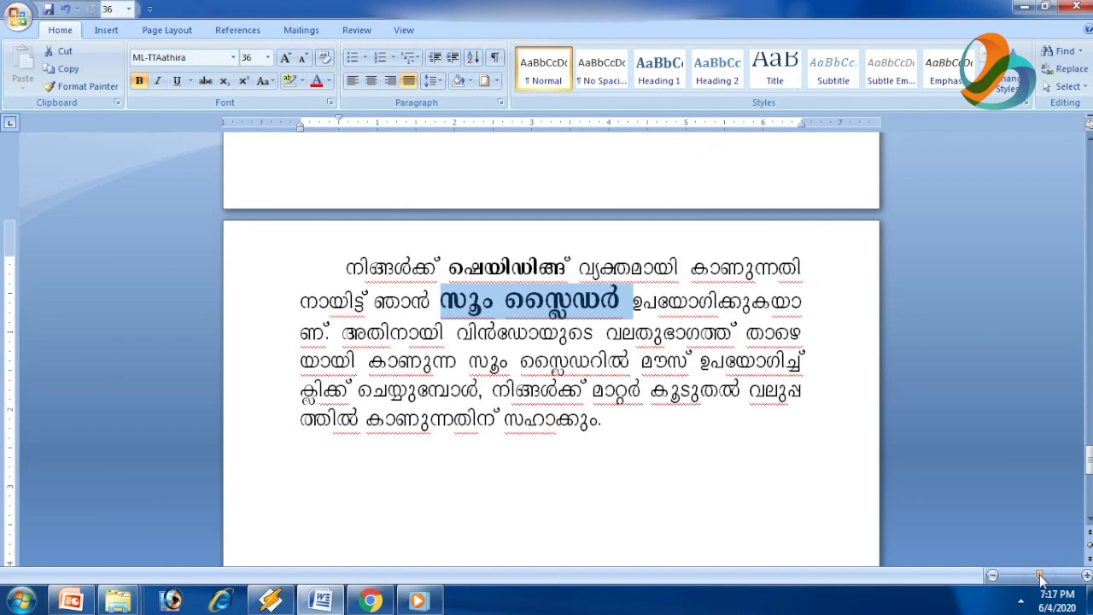
{"action": "left_click_drag", "start_coordinate": [1041, 578], "coordinate": [1047, 580]}
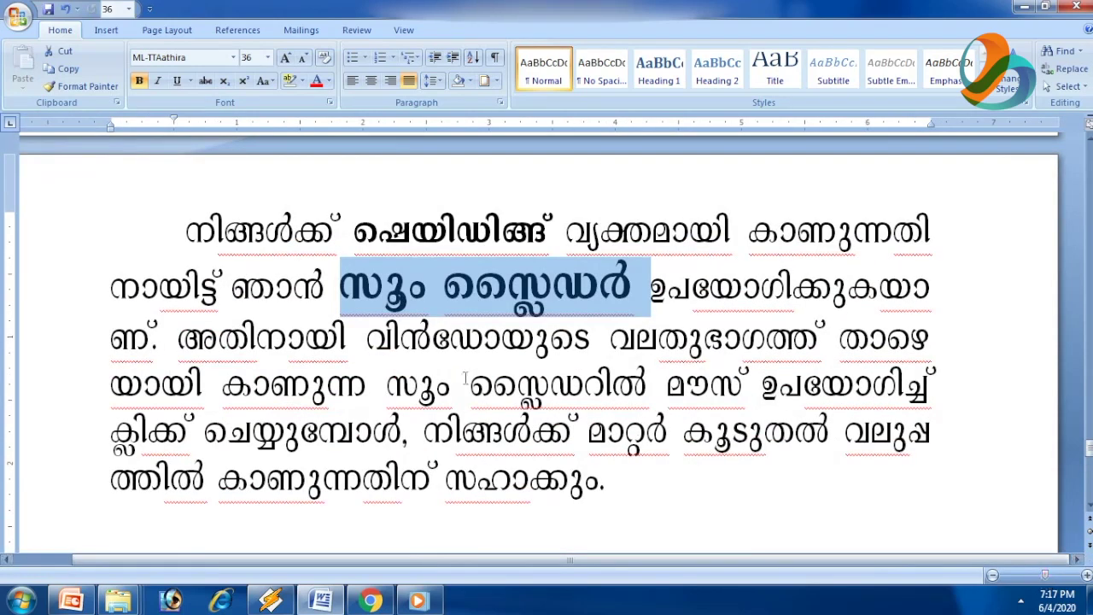